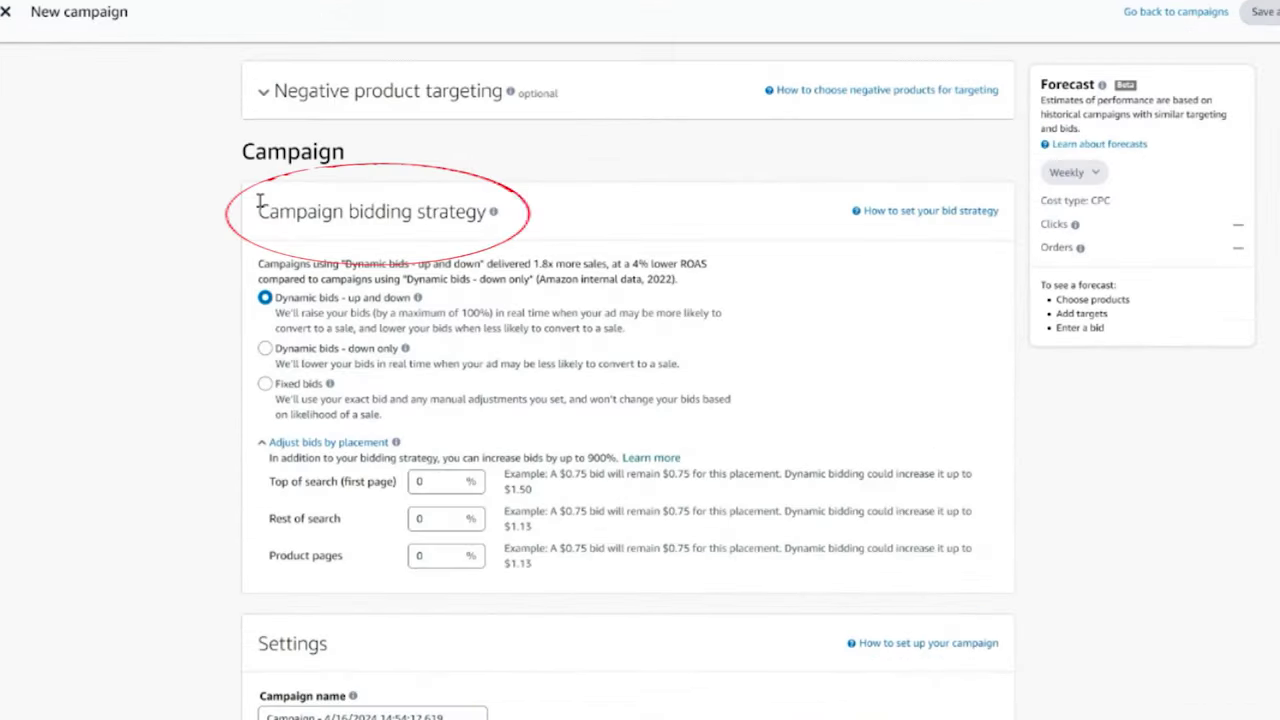
Highlight the Campaign bidding strategy heading and the Top of search, Rest of search and Product pages placements.
{"action": "left_click_drag", "start_coordinate": [425, 289], "coordinate": [546, 290]}
{"action": "left_click_drag", "start_coordinate": [437, 213], "coordinate": [493, 214]}
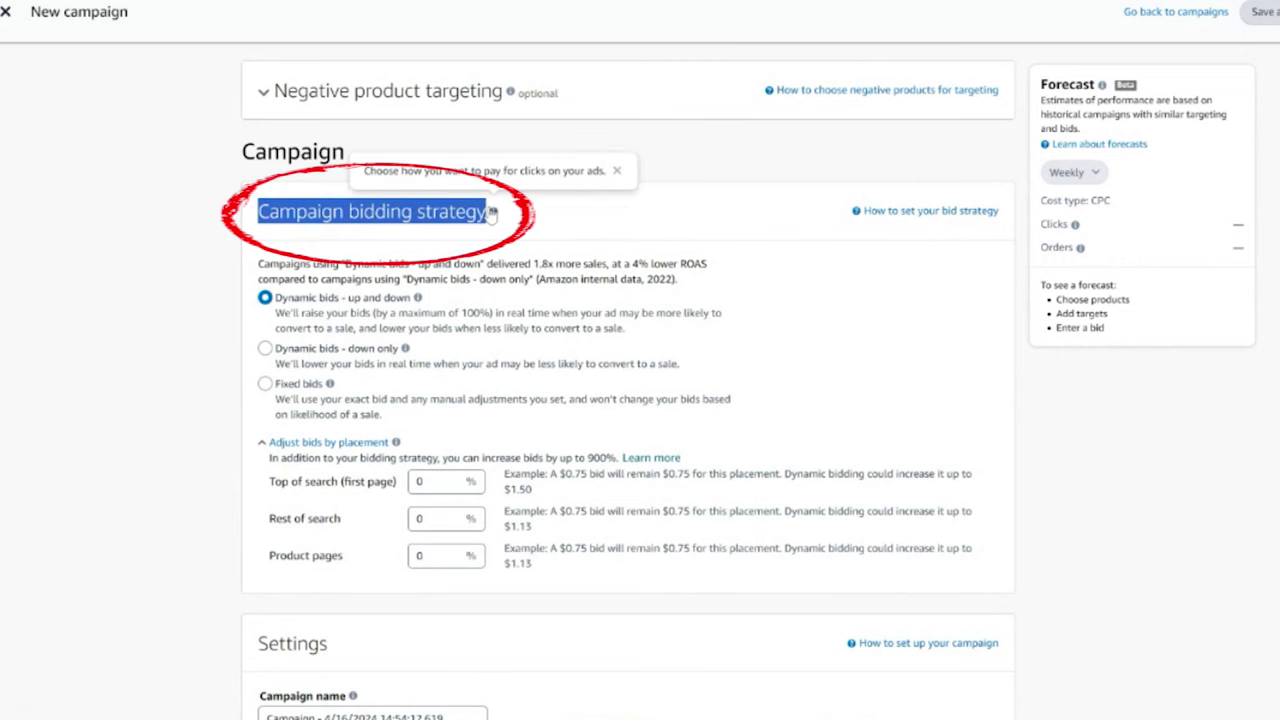
{"action": "scroll", "coordinate": [515, 372], "scroll_direction": "down", "scroll_amount": 2}
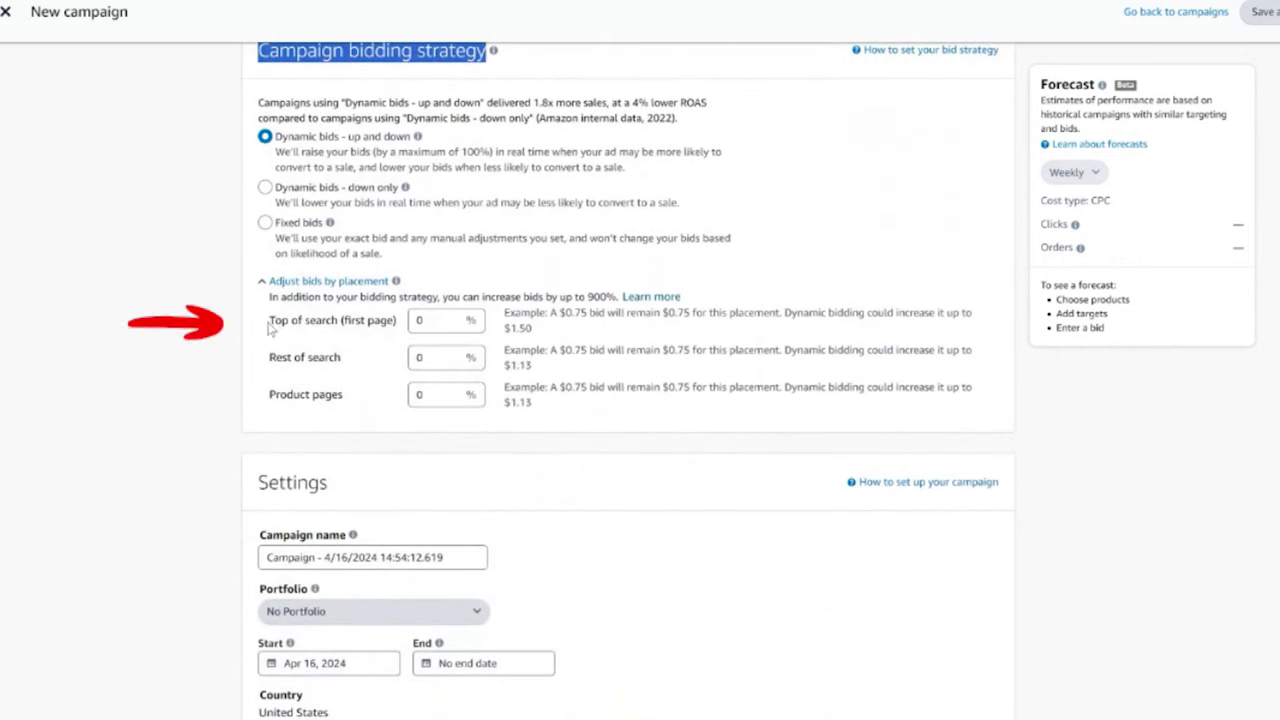
{"action": "left_click_drag", "start_coordinate": [269, 320], "coordinate": [375, 321]}
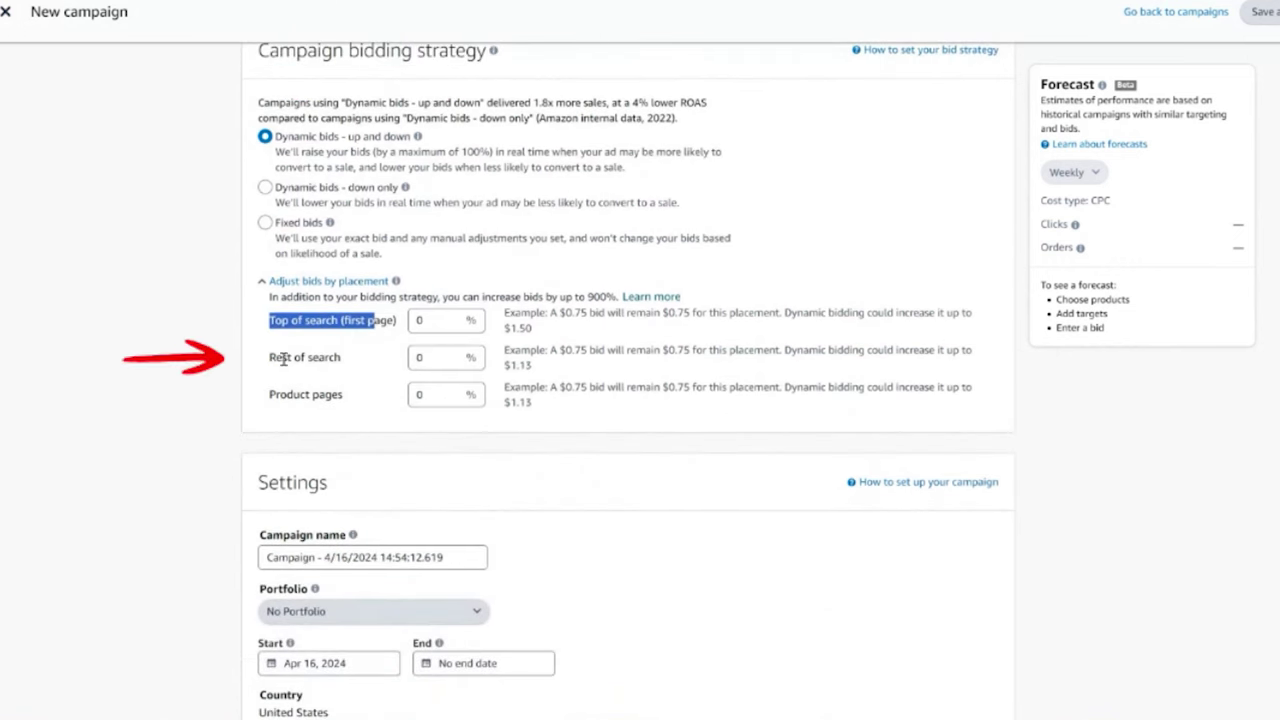
{"action": "left_click_drag", "start_coordinate": [269, 357], "coordinate": [341, 357]}
{"action": "left_click_drag", "start_coordinate": [269, 394], "coordinate": [343, 394]}
{"action": "left_click_drag", "start_coordinate": [269, 320], "coordinate": [368, 321]}
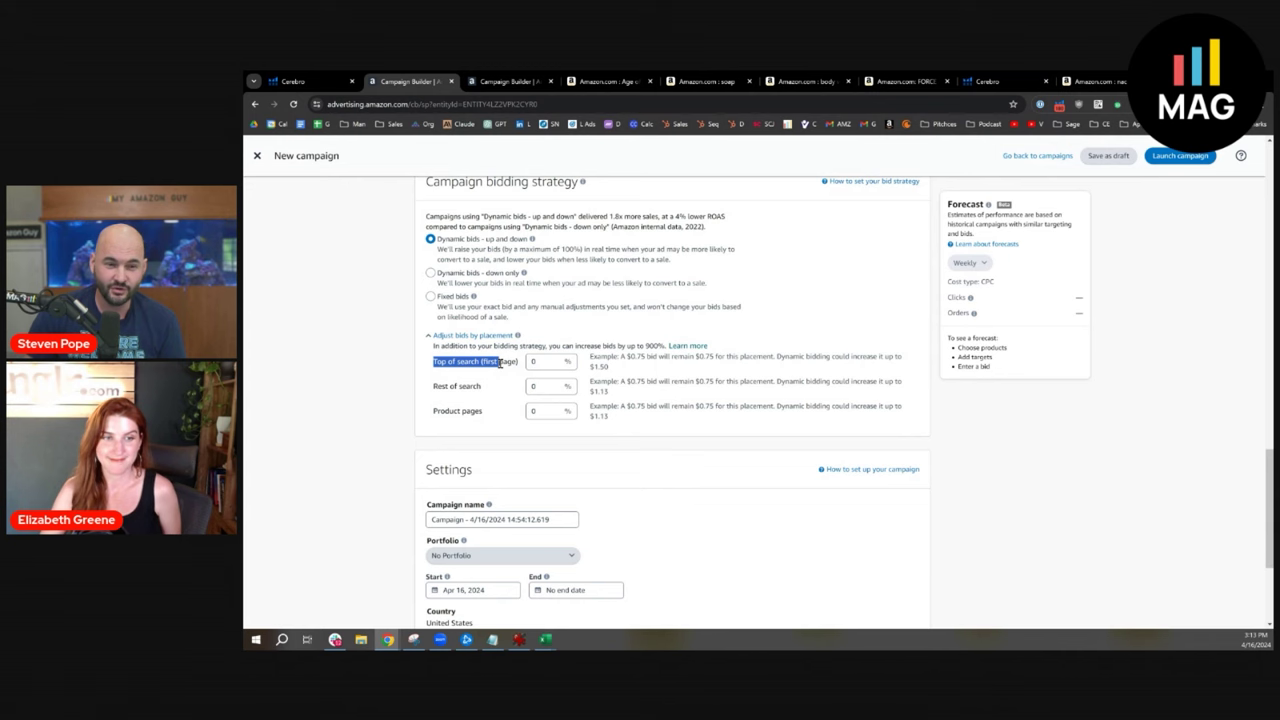
Set the Top of search (first page) placement increase to 100%.
{"action": "double_click", "coordinate": [537, 364]}
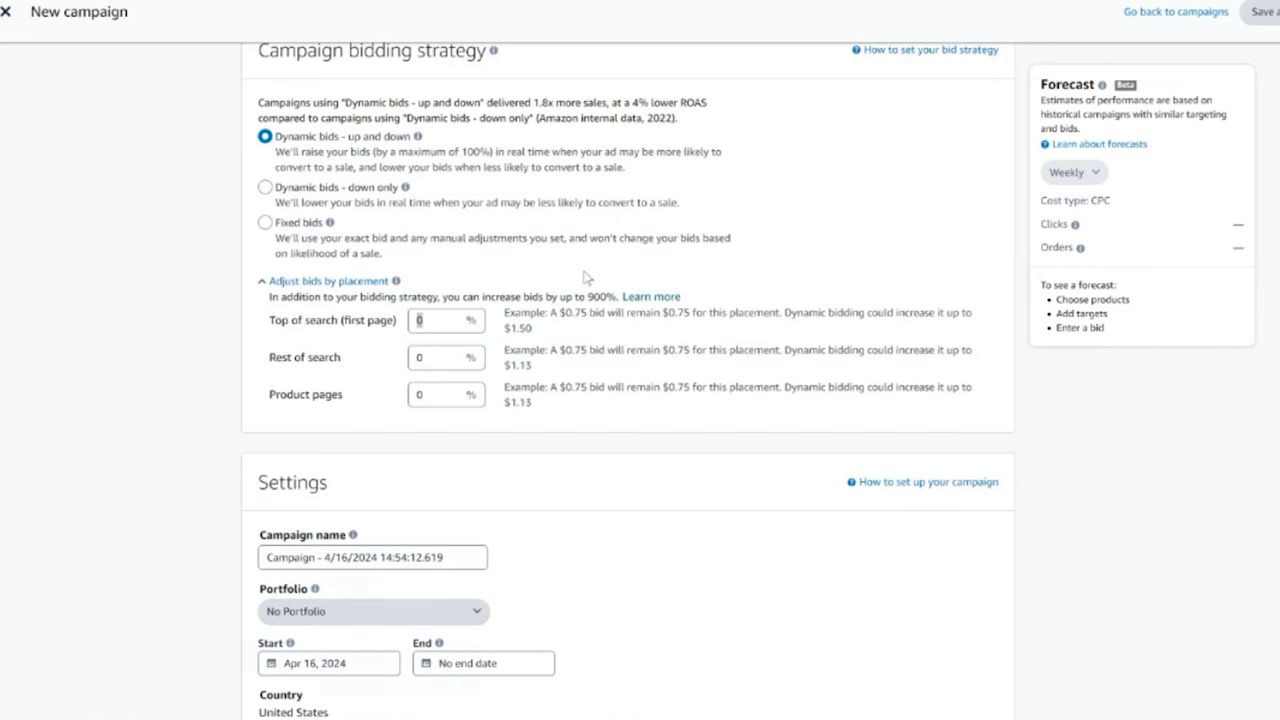
{"action": "left_click", "coordinate": [430, 320]}
{"action": "type", "text": "100"}
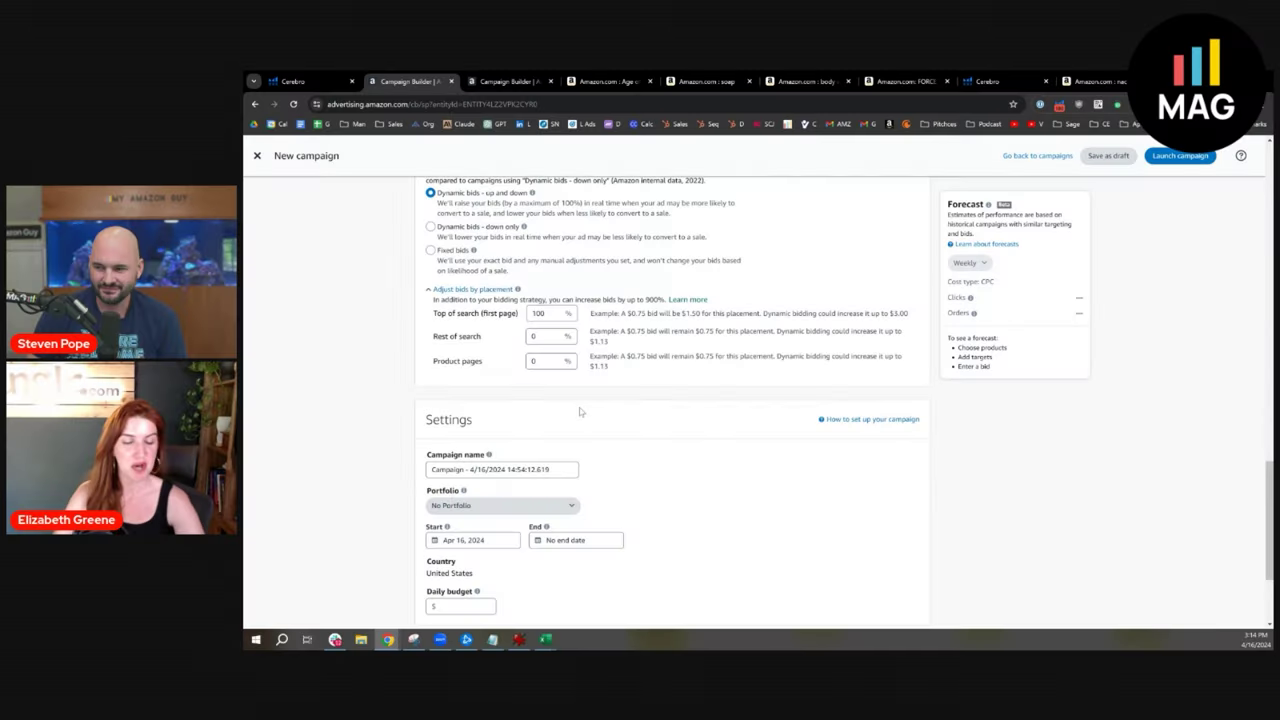
Switch the ad group to manual targeting and add the Age of Sage bar soap gift set.
{"action": "scroll", "coordinate": [566, 430], "scroll_direction": "up", "scroll_amount": 10}
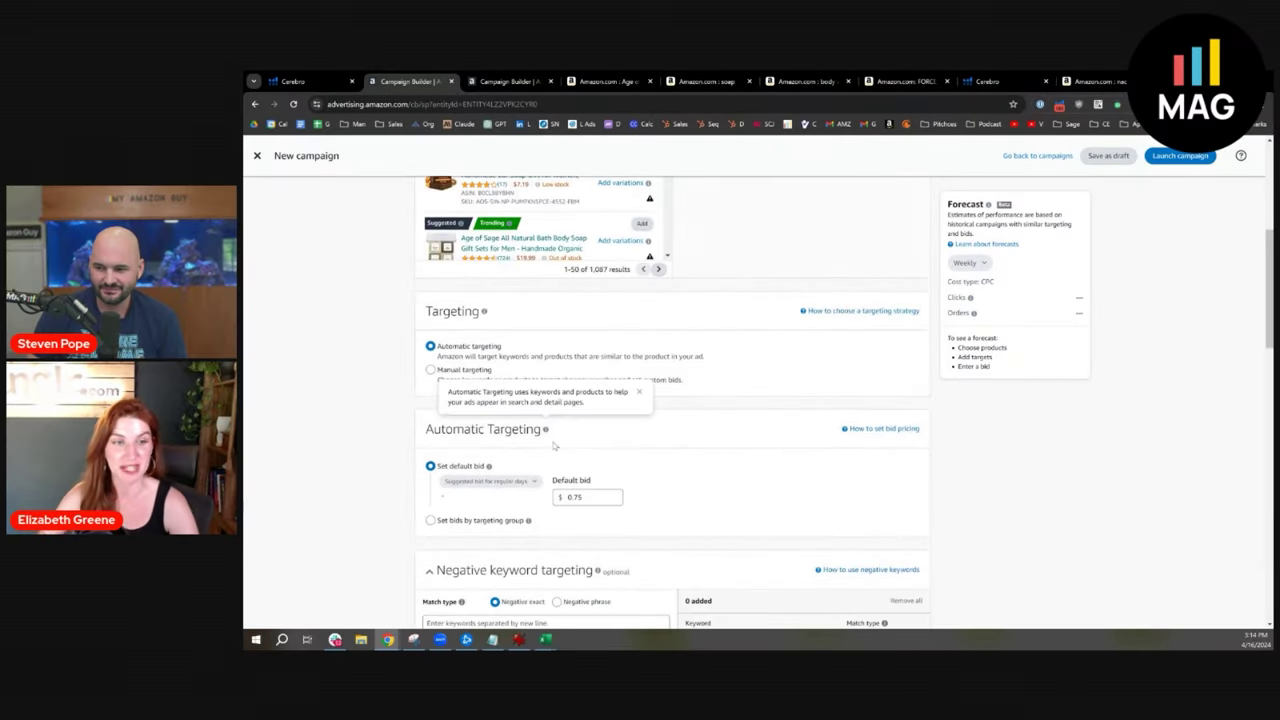
{"action": "scroll", "coordinate": [546, 436], "scroll_direction": "down", "scroll_amount": 1}
{"action": "scroll", "coordinate": [483, 467], "scroll_direction": "up", "scroll_amount": 4}
{"action": "scroll", "coordinate": [483, 467], "scroll_direction": "down", "scroll_amount": 4}
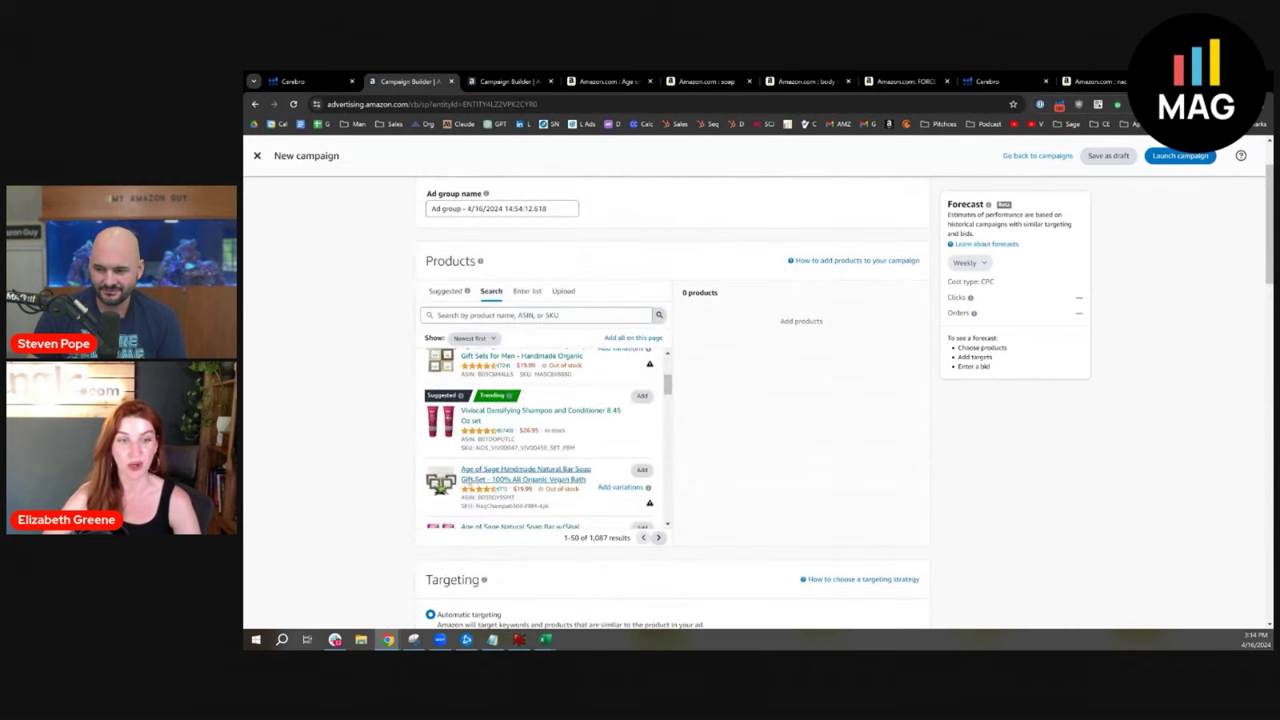
{"action": "scroll", "coordinate": [455, 545], "scroll_direction": "down", "scroll_amount": 2}
{"action": "left_click", "coordinate": [431, 531]}
{"action": "scroll", "coordinate": [500, 450], "scroll_direction": "down", "scroll_amount": 4}
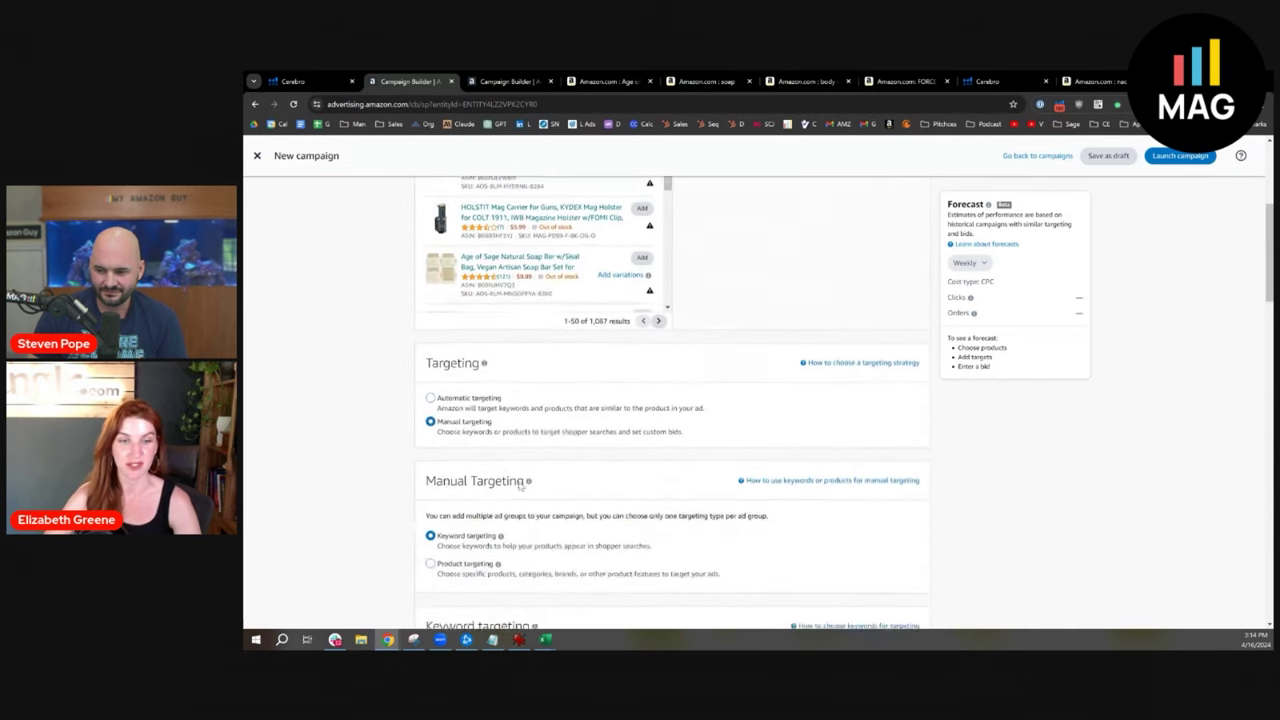
{"action": "scroll", "coordinate": [632, 370], "scroll_direction": "up", "scroll_amount": 5}
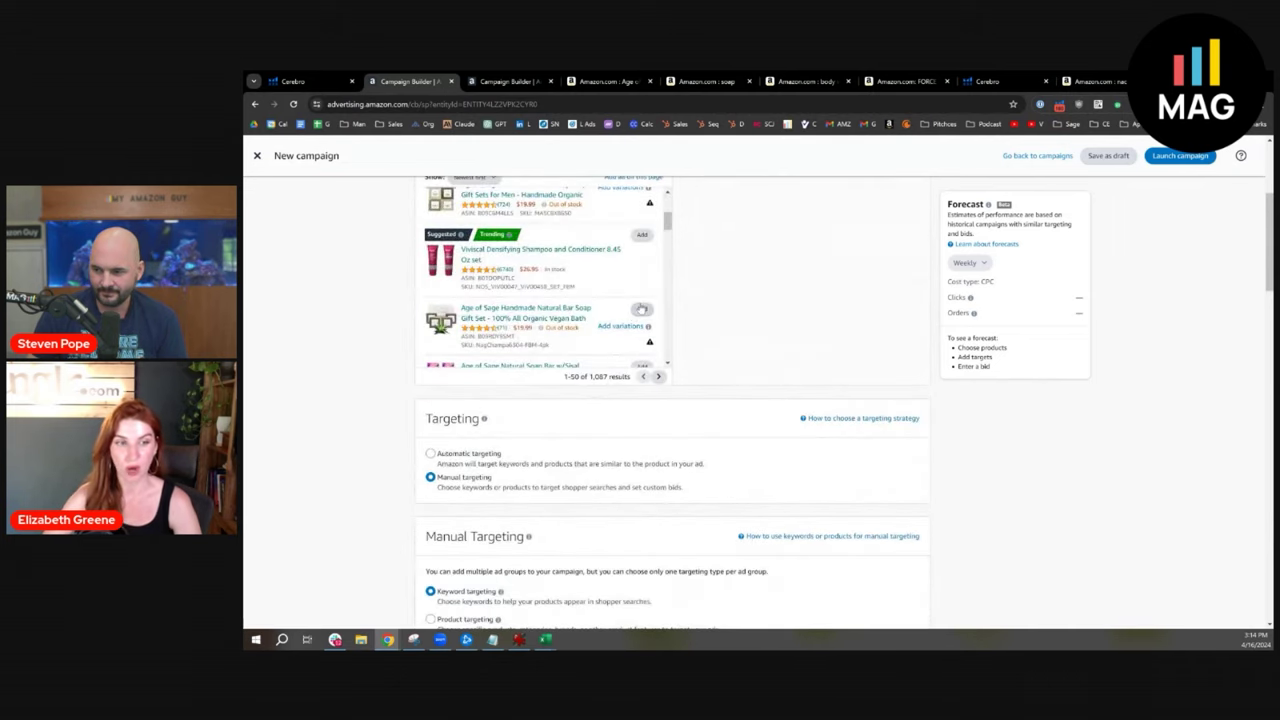
{"action": "left_click", "coordinate": [641, 309]}
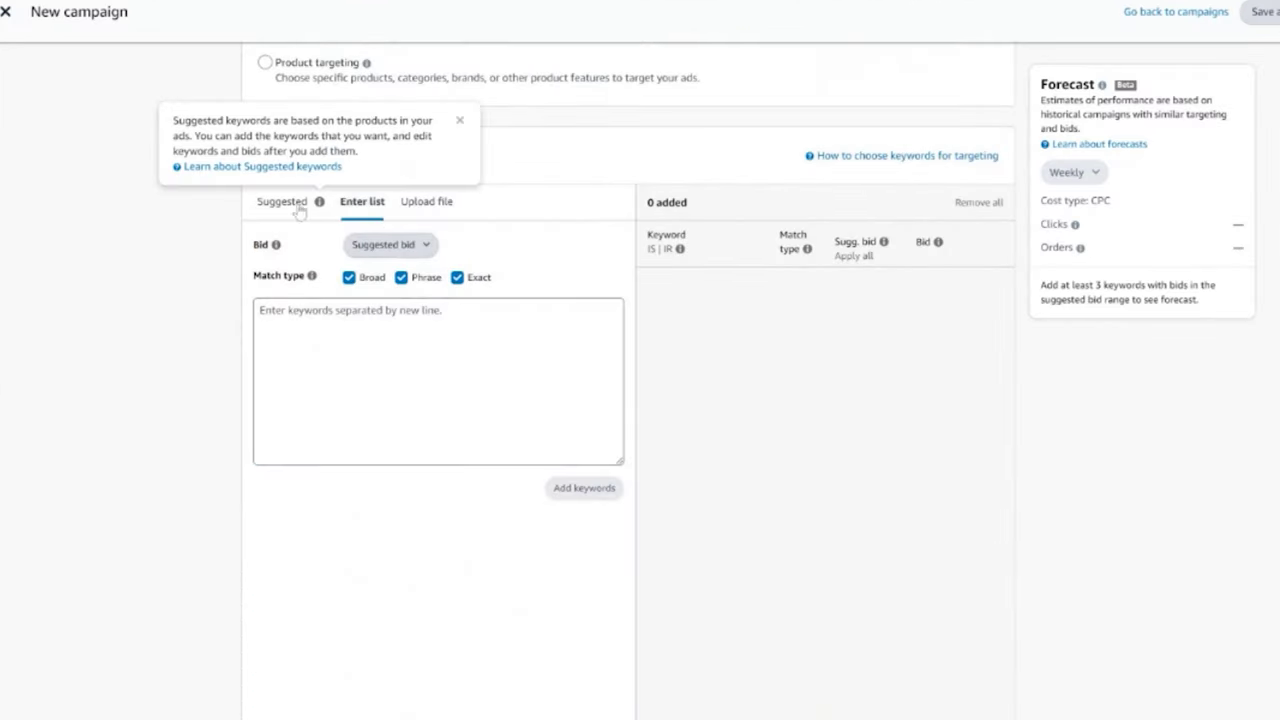
Add 'essential oil' from the suggested keywords as a Broad-match keyword, defaulting to a $0.70 bid.
{"action": "left_click", "coordinate": [285, 201]}
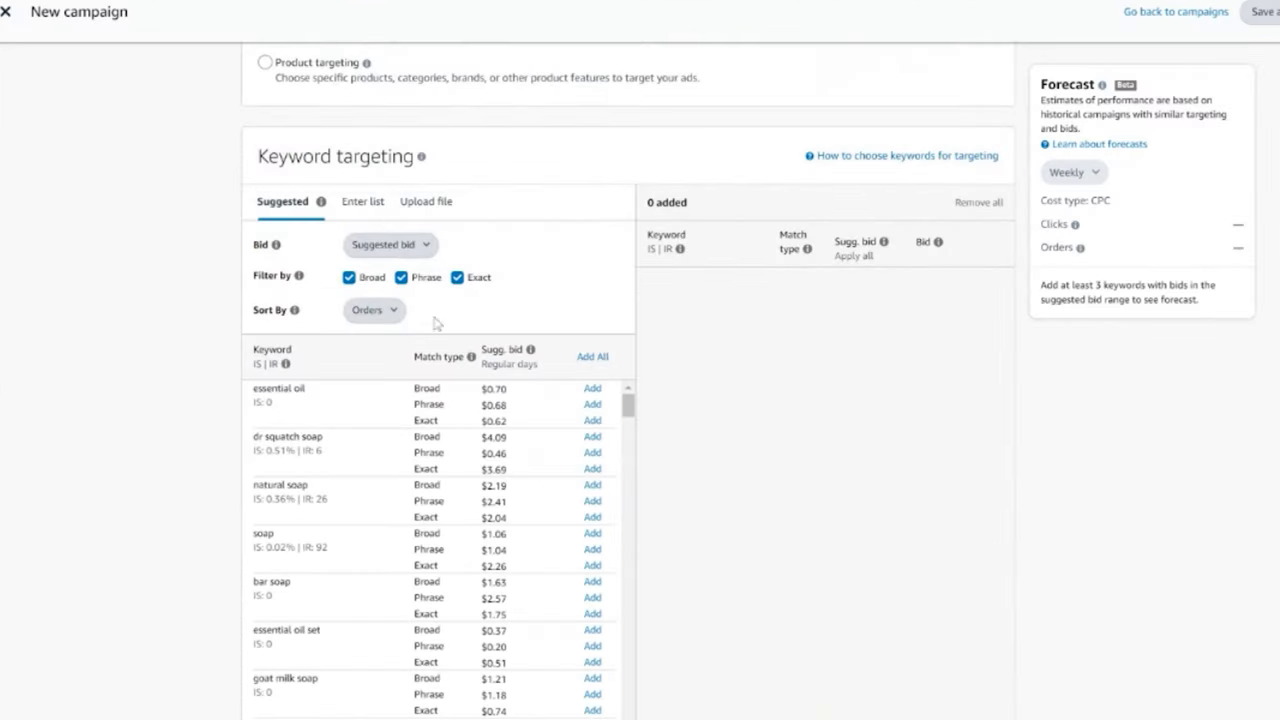
{"action": "left_click", "coordinate": [592, 392]}
{"action": "scroll", "coordinate": [763, 506], "scroll_direction": "down", "scroll_amount": 2}
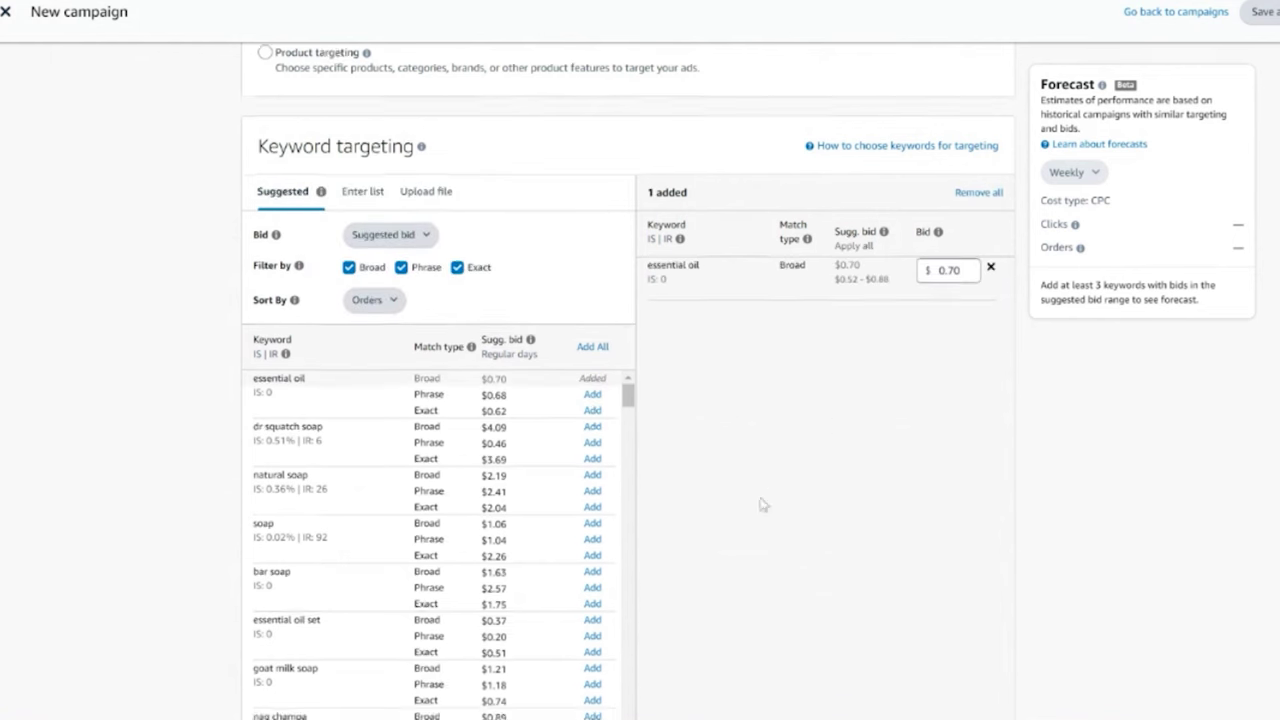
{"action": "scroll", "coordinate": [320, 428], "scroll_direction": "up", "scroll_amount": 7}
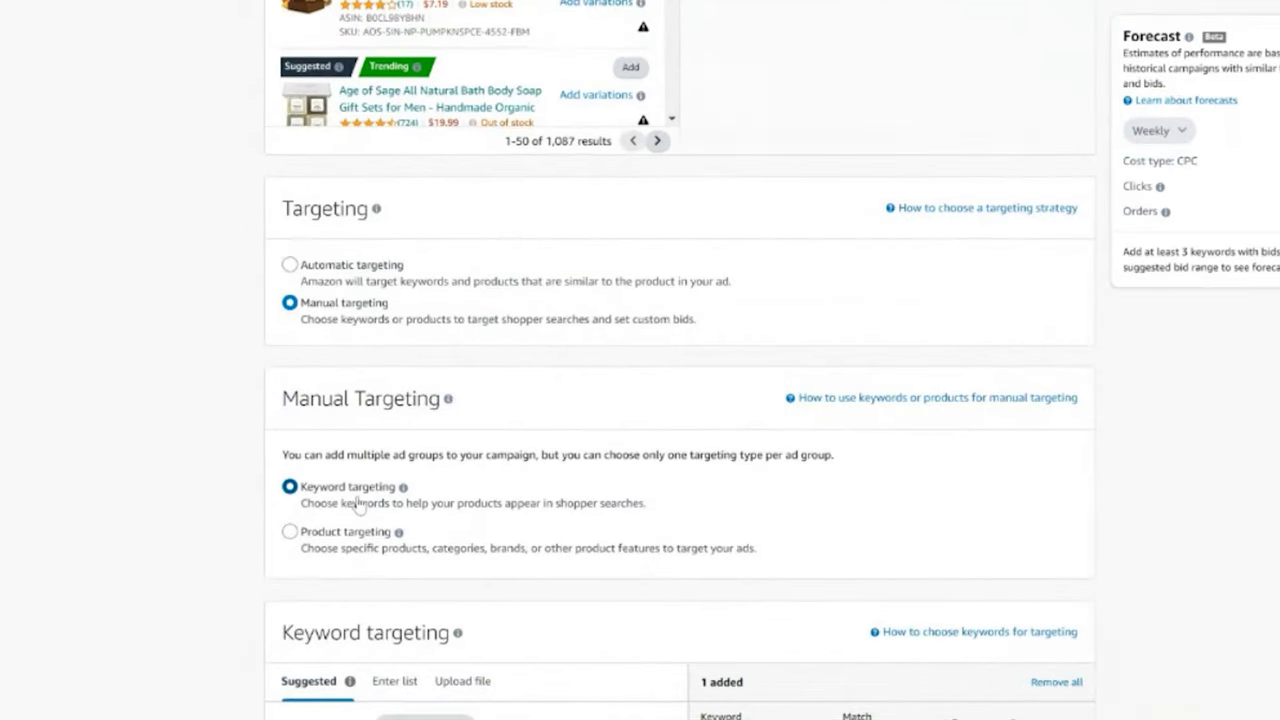
{"action": "scroll", "coordinate": [351, 251], "scroll_direction": "up", "scroll_amount": 6}
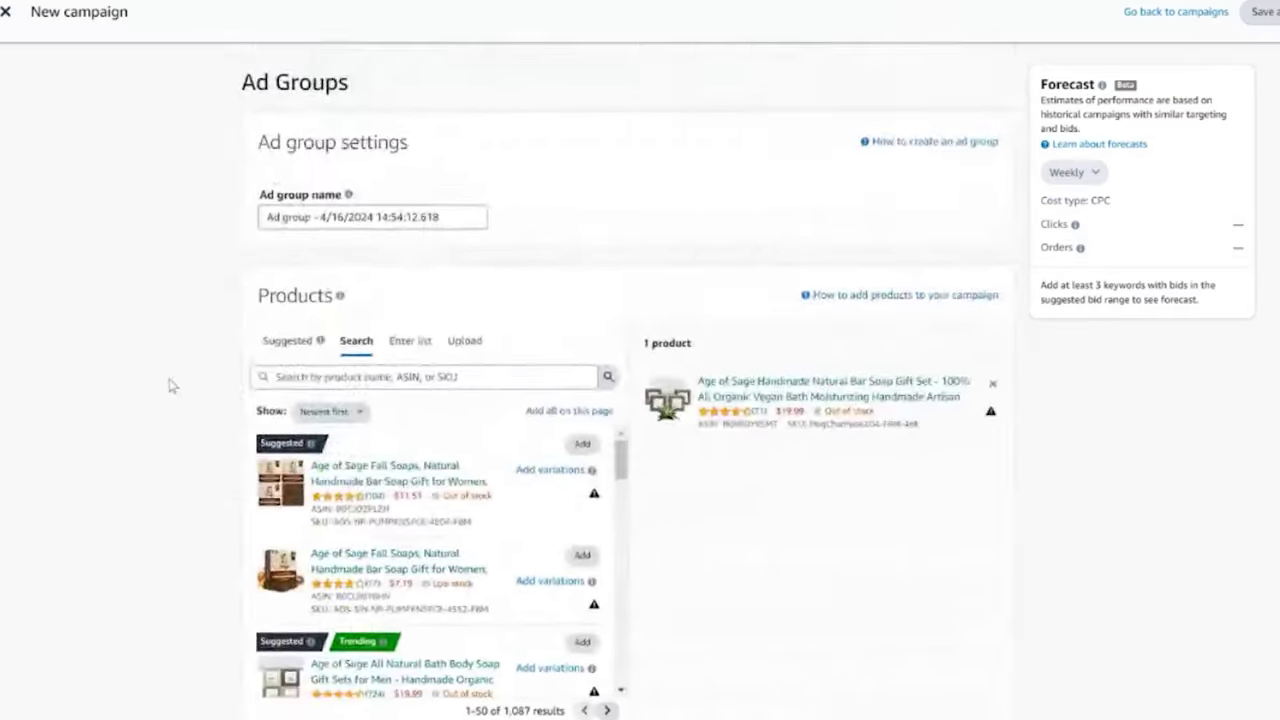
{"action": "scroll", "coordinate": [209, 500], "scroll_direction": "down", "scroll_amount": 12}
{"action": "scroll", "coordinate": [197, 390], "scroll_direction": "down", "scroll_amount": 8}
{"action": "scroll", "coordinate": [195, 389], "scroll_direction": "up", "scroll_amount": 2}
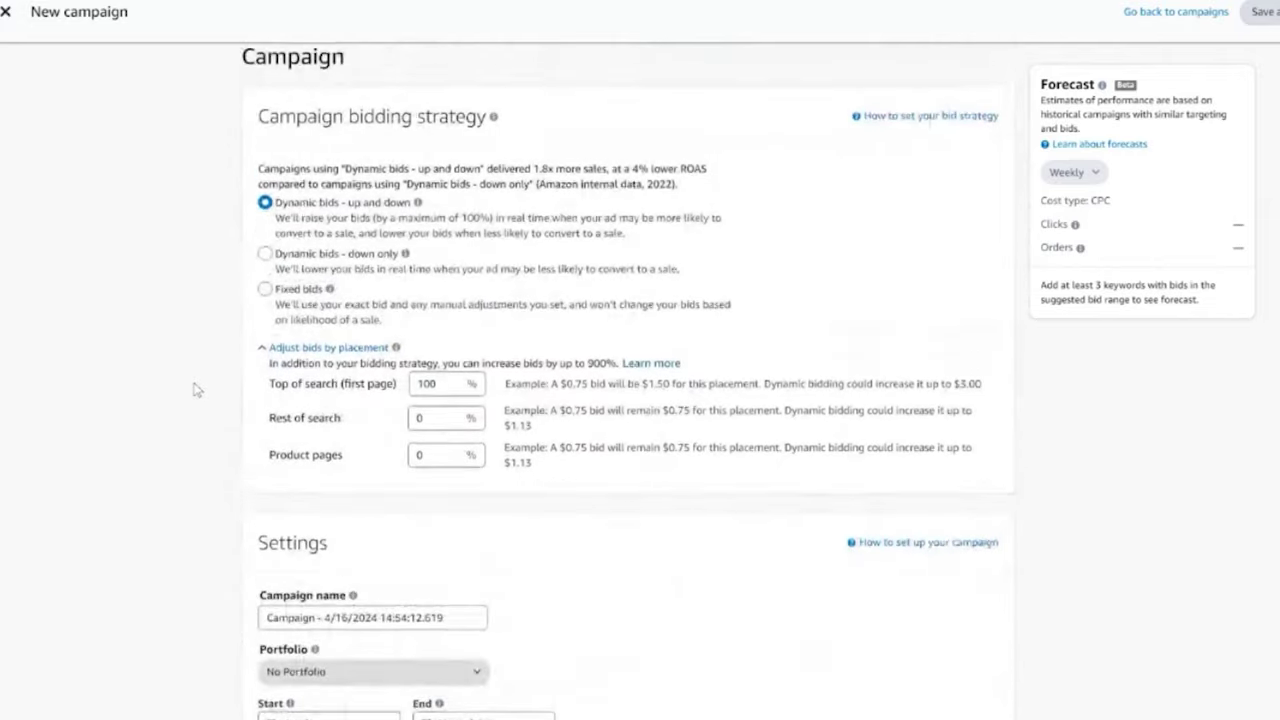
{"action": "scroll", "coordinate": [265, 394], "scroll_direction": "down", "scroll_amount": 2}
{"action": "scroll", "coordinate": [725, 277], "scroll_direction": "up", "scroll_amount": 7}
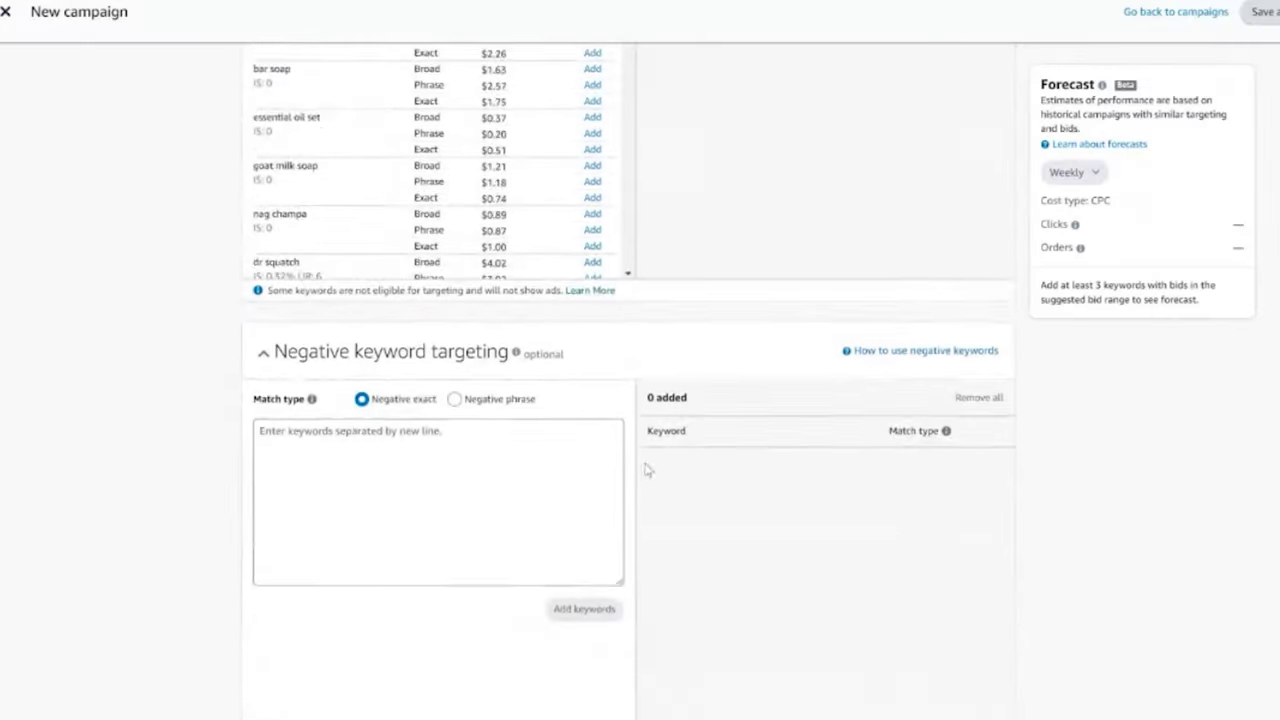
{"action": "scroll", "coordinate": [686, 451], "scroll_direction": "up", "scroll_amount": 3}
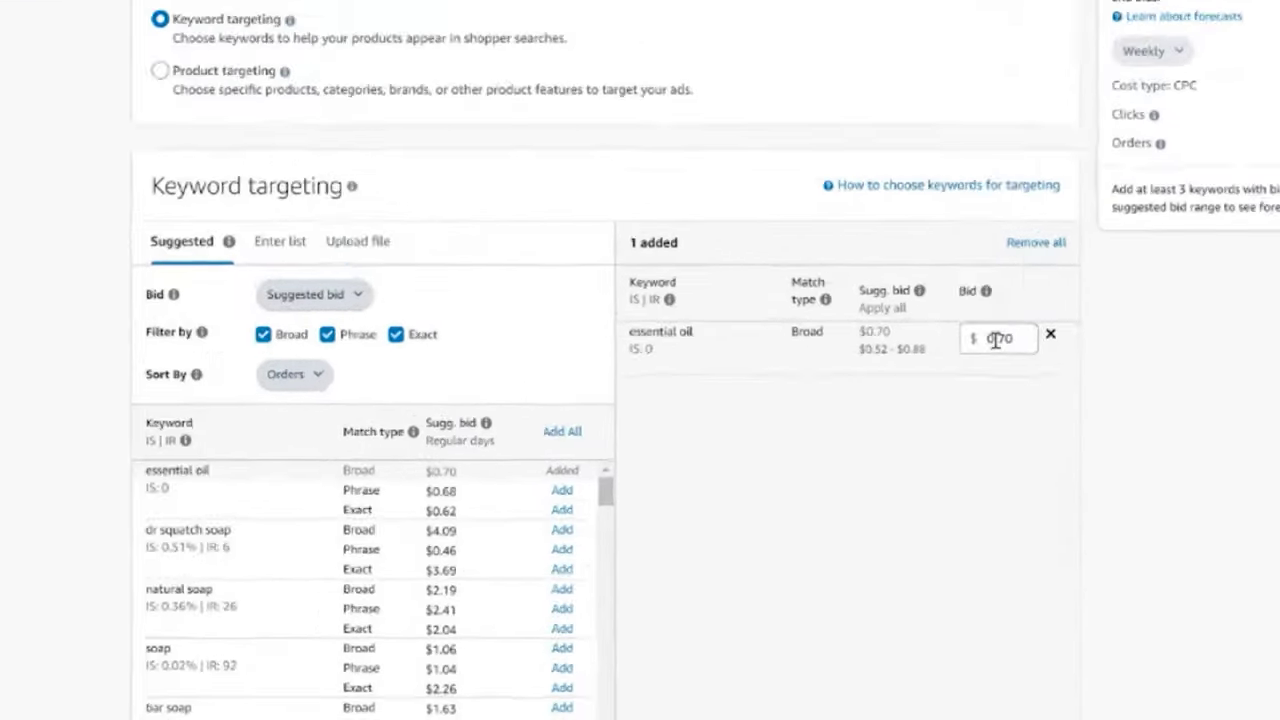
{"action": "double_click", "coordinate": [946, 406]}
Set the essential oil keyword bid to $0.20 and save it.
{"action": "left_click", "coordinate": [1046, 307]}
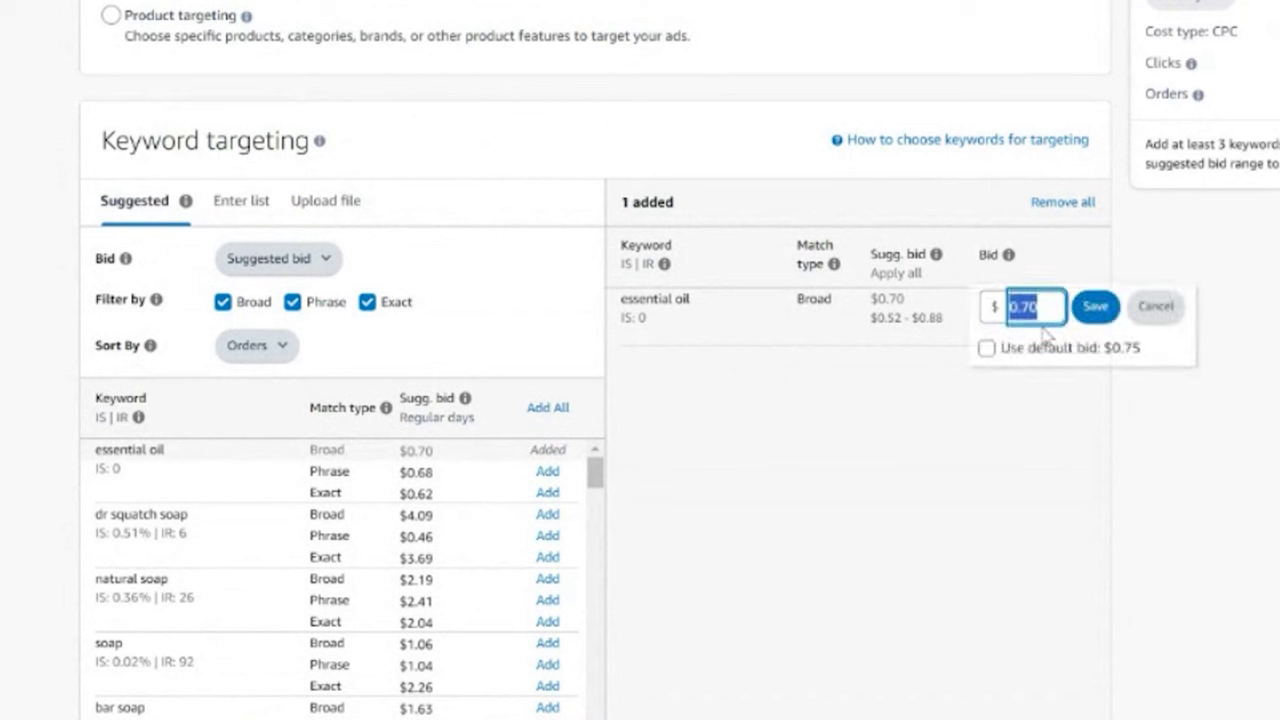
{"action": "key", "text": "BackSpace"}
{"action": "type", "text": ".20"}
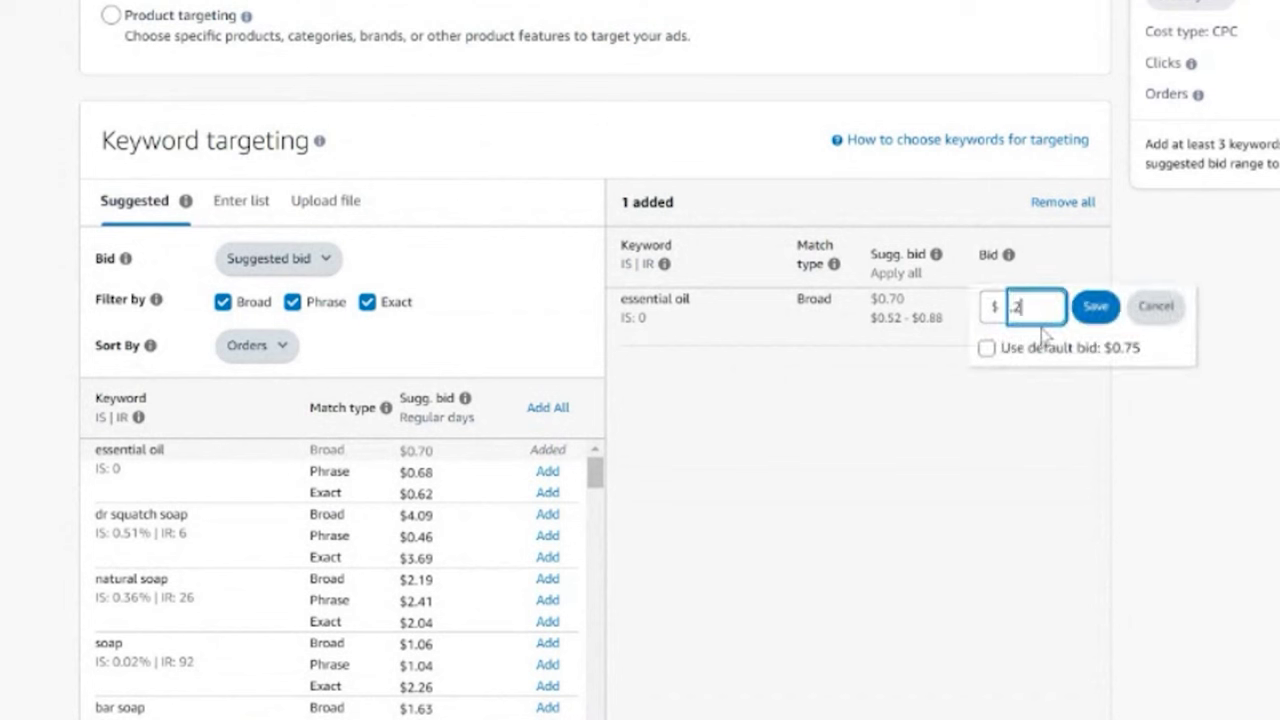
{"action": "left_click", "coordinate": [1095, 307]}
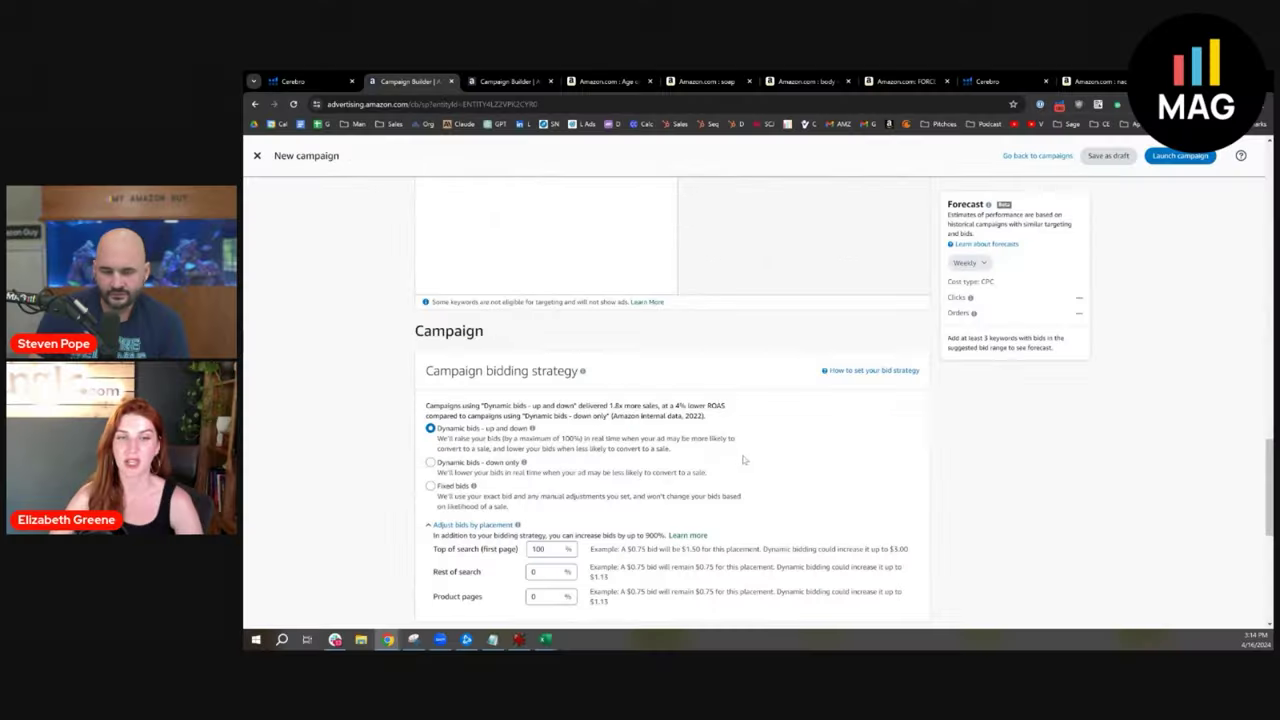
Raise the Top of search placement increase from 100% to 300%.
{"action": "scroll", "coordinate": [745, 455], "scroll_direction": "down", "scroll_amount": 2}
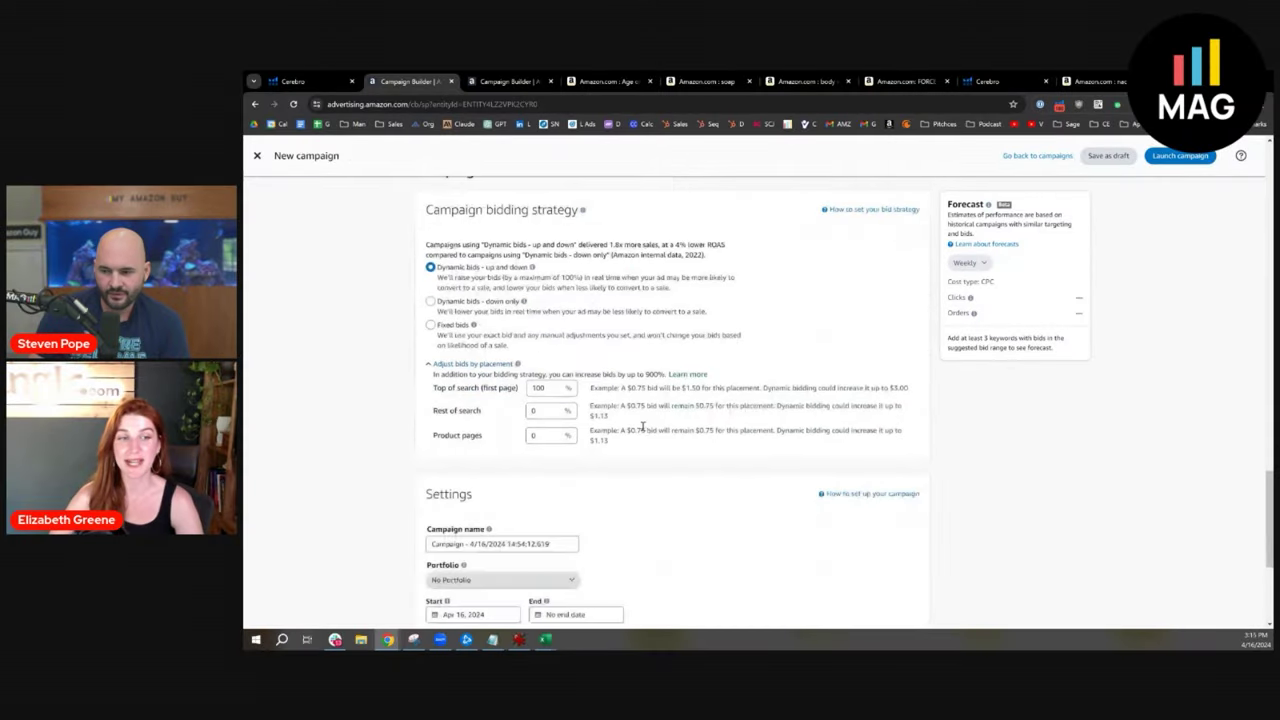
{"action": "double_click", "coordinate": [541, 388]}
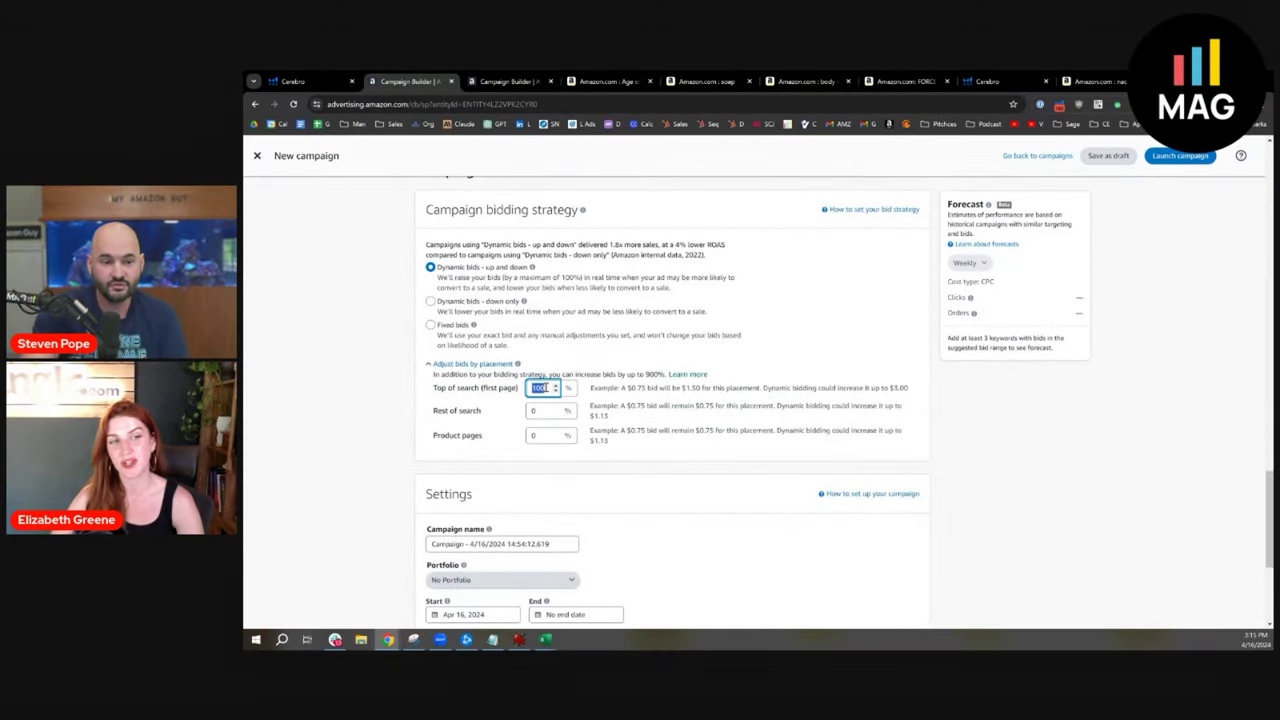
{"action": "type", "text": "500"}
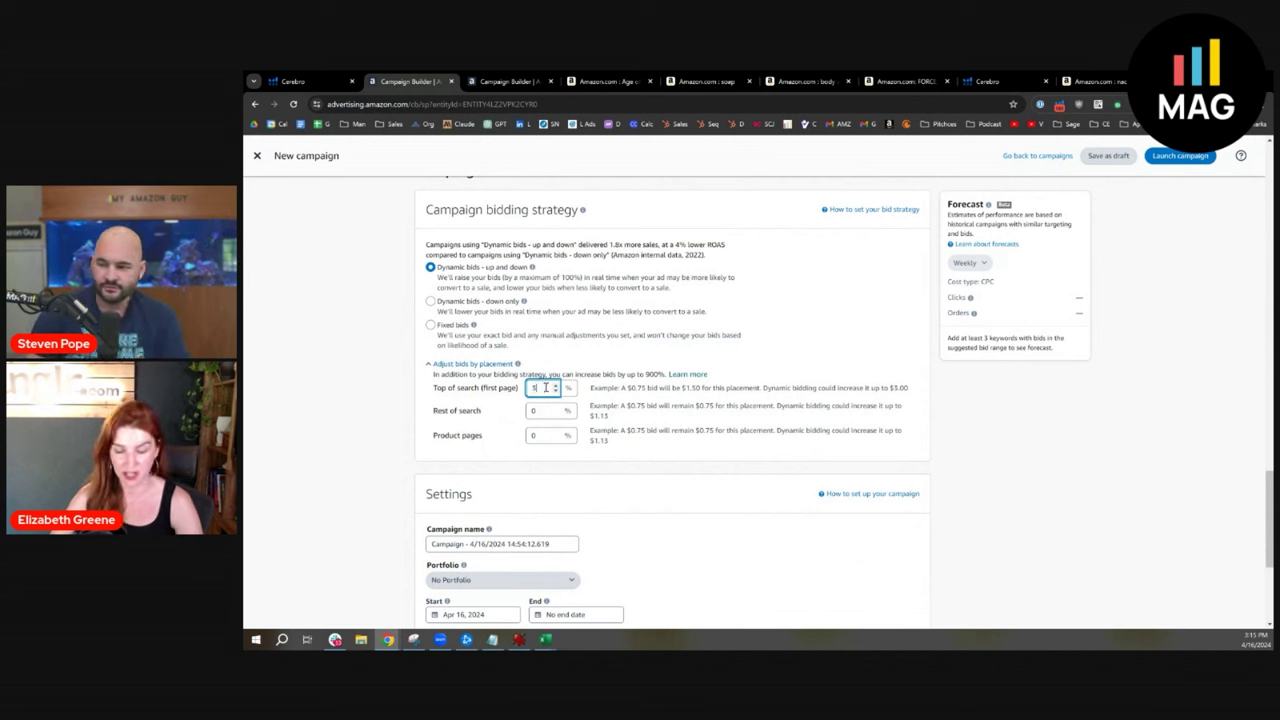
{"action": "left_click", "coordinate": [621, 372]}
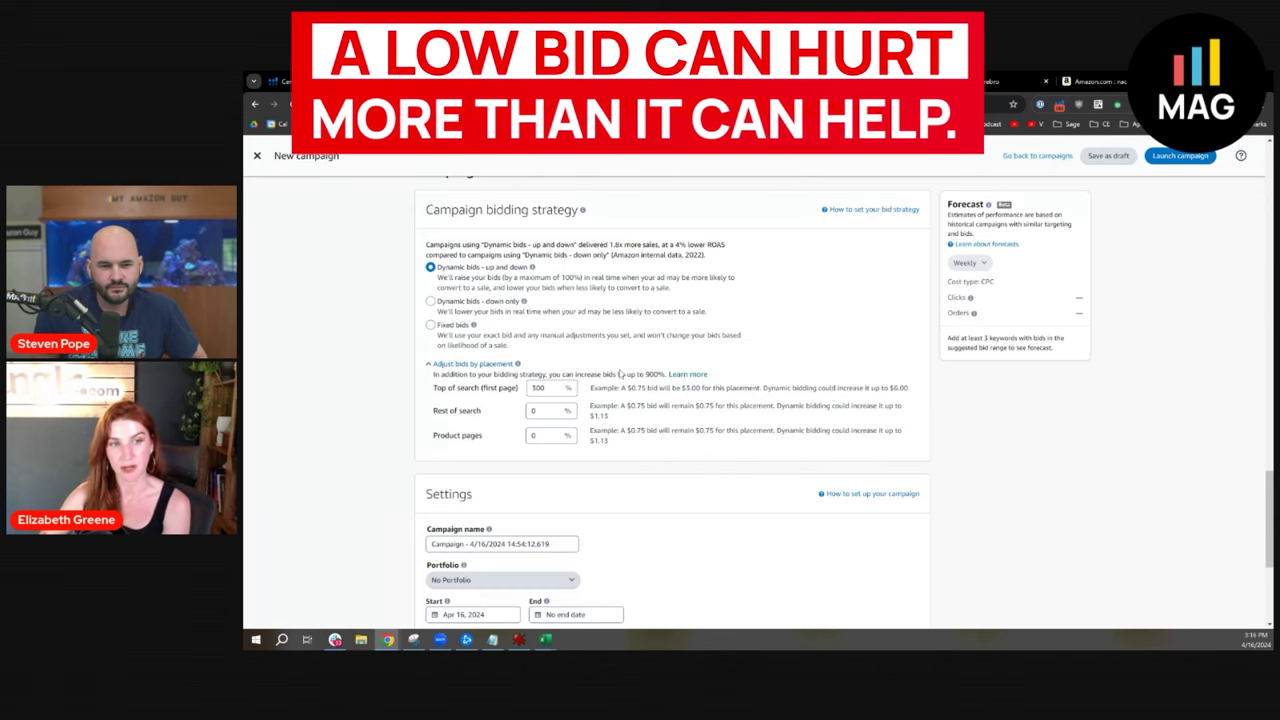
Change the essential oil keyword bid from $0.20 to $0.70 and save it.
{"action": "scroll", "coordinate": [672, 453], "scroll_direction": "down", "scroll_amount": 3}
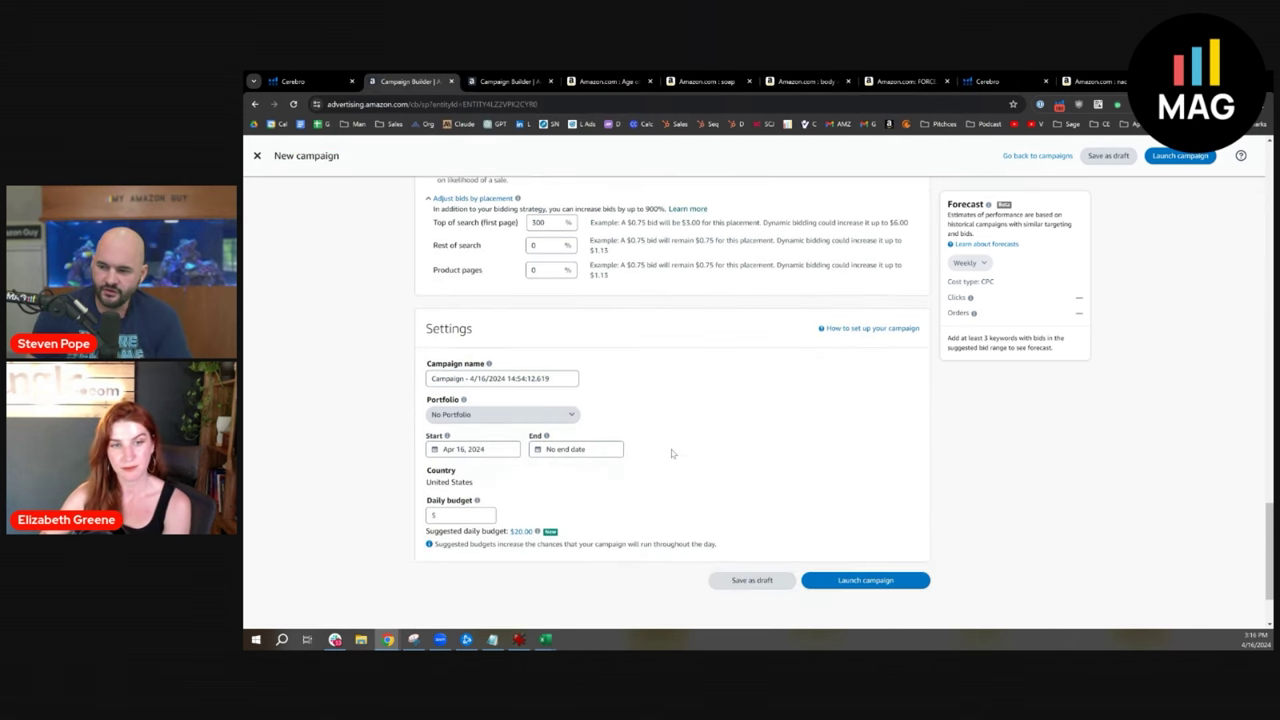
{"action": "scroll", "coordinate": [672, 453], "scroll_direction": "up", "scroll_amount": 5}
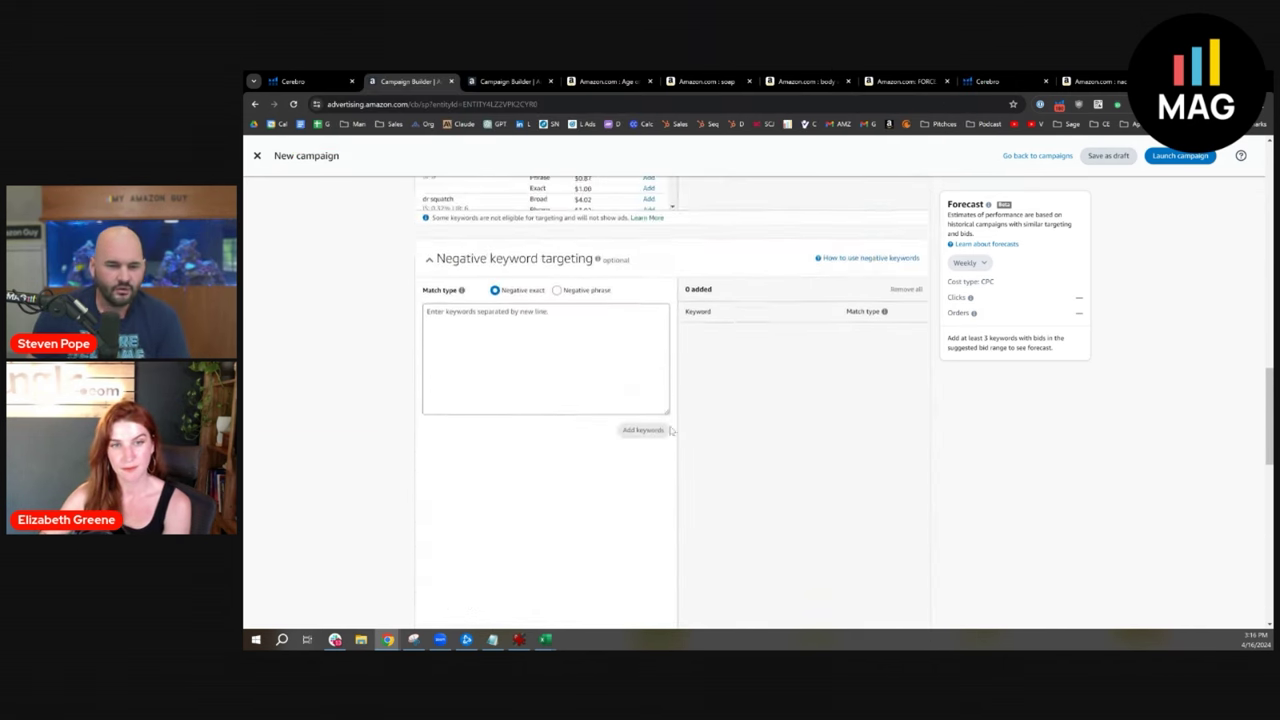
{"action": "scroll", "coordinate": [672, 430], "scroll_direction": "up", "scroll_amount": 3}
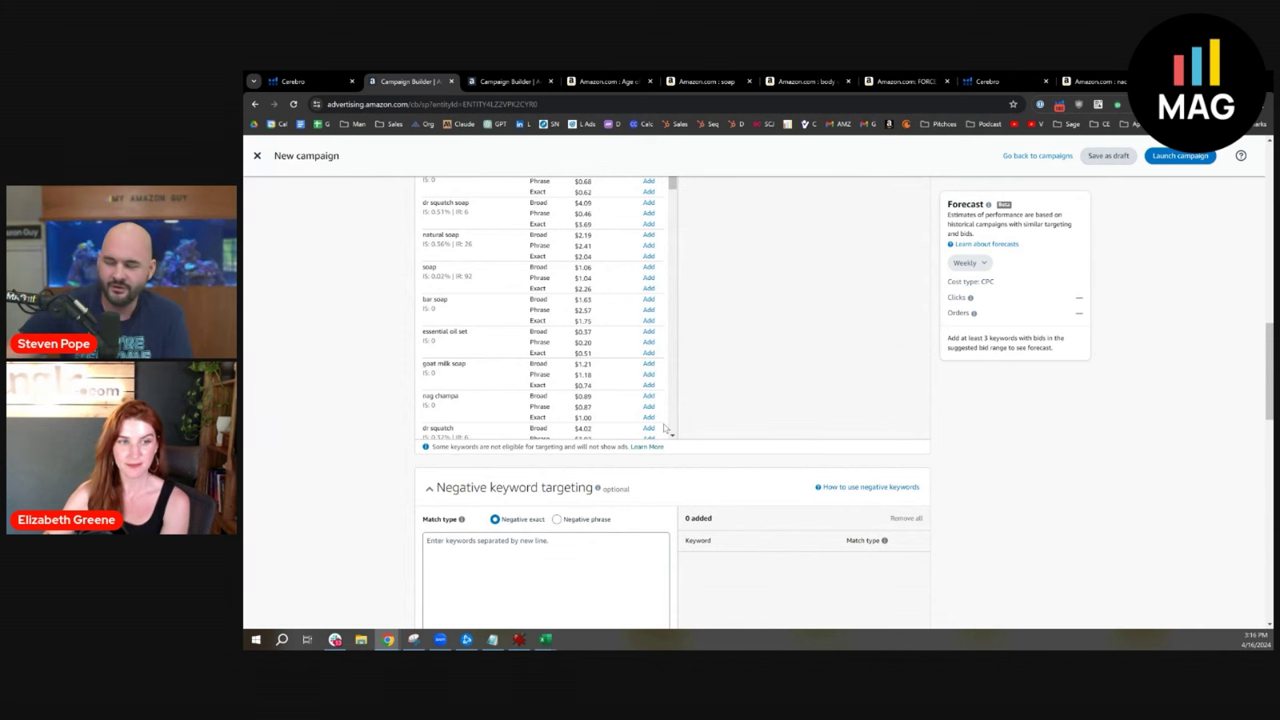
{"action": "scroll", "coordinate": [795, 452], "scroll_direction": "up", "scroll_amount": 3}
{"action": "scroll", "coordinate": [795, 452], "scroll_direction": "up", "scroll_amount": 2}
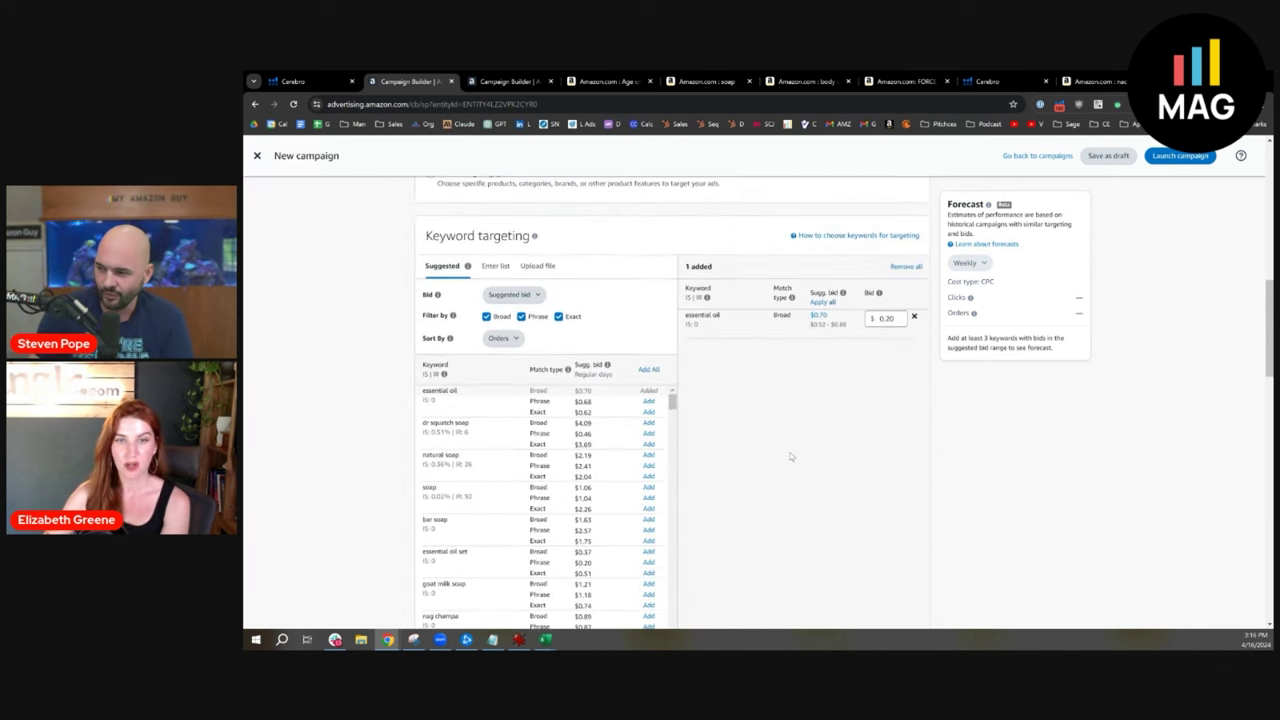
{"action": "double_click", "coordinate": [887, 367]}
{"action": "key", "text": "BackSpace"}
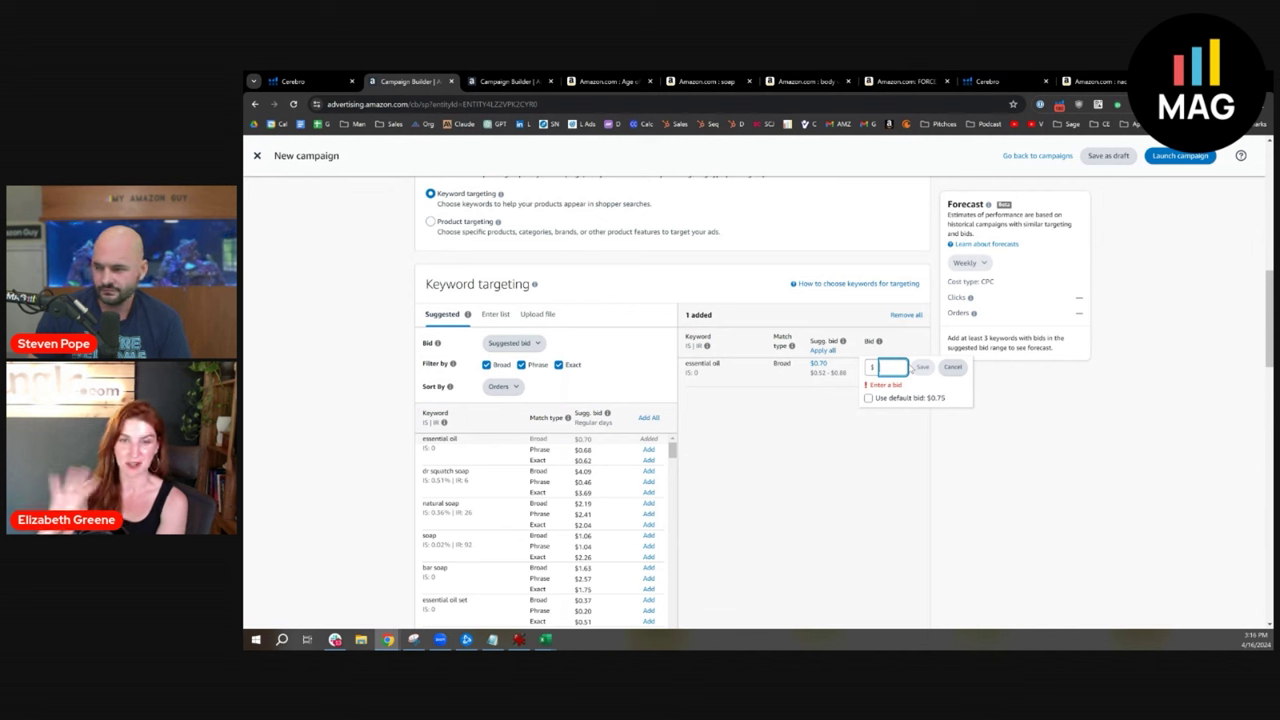
{"action": "type", "text": "0.70"}
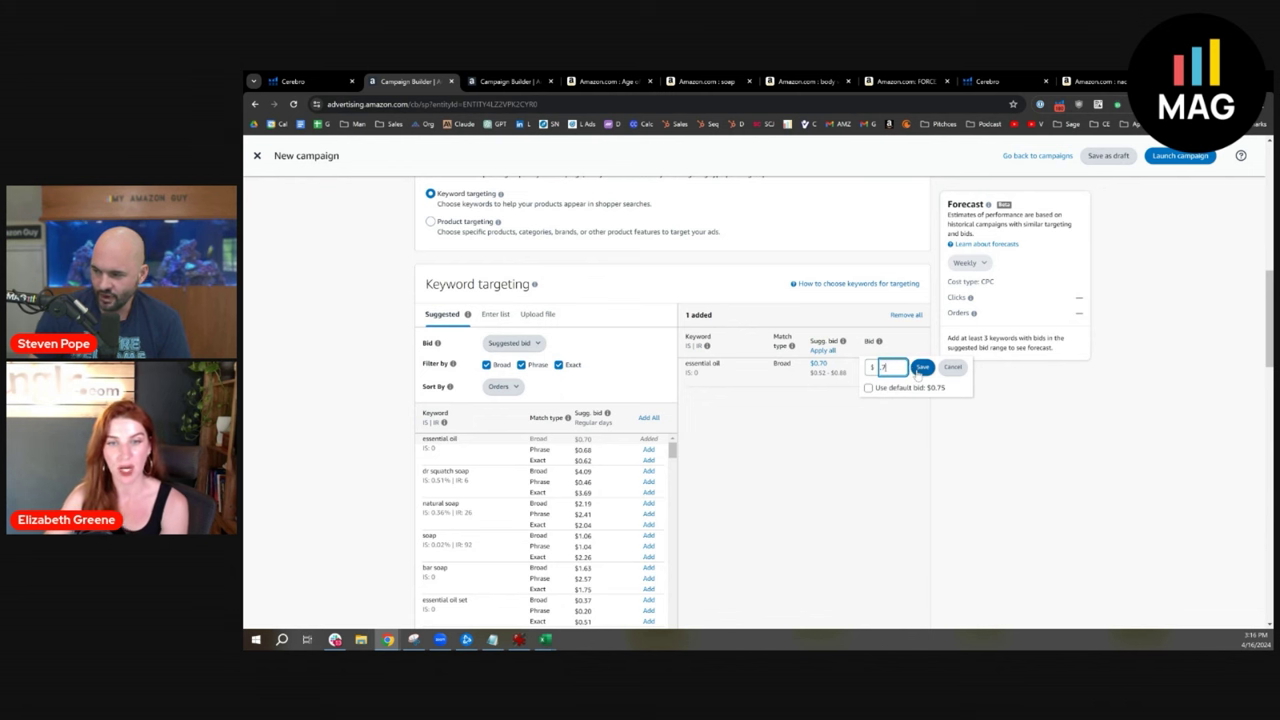
{"action": "left_click", "coordinate": [922, 367]}
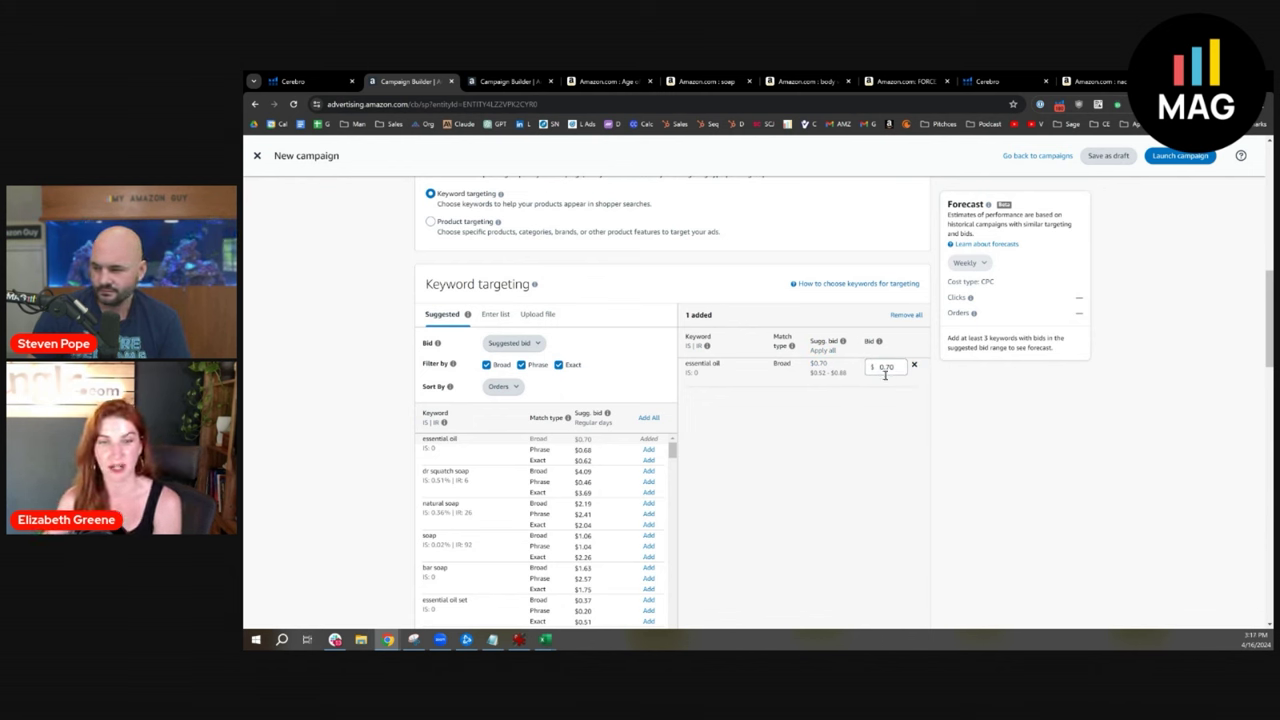
Replace the essential oil bid with $0.88 and save it.
{"action": "left_click_drag", "start_coordinate": [896, 367], "coordinate": [873, 367]}
{"action": "type", "text": ".88"}
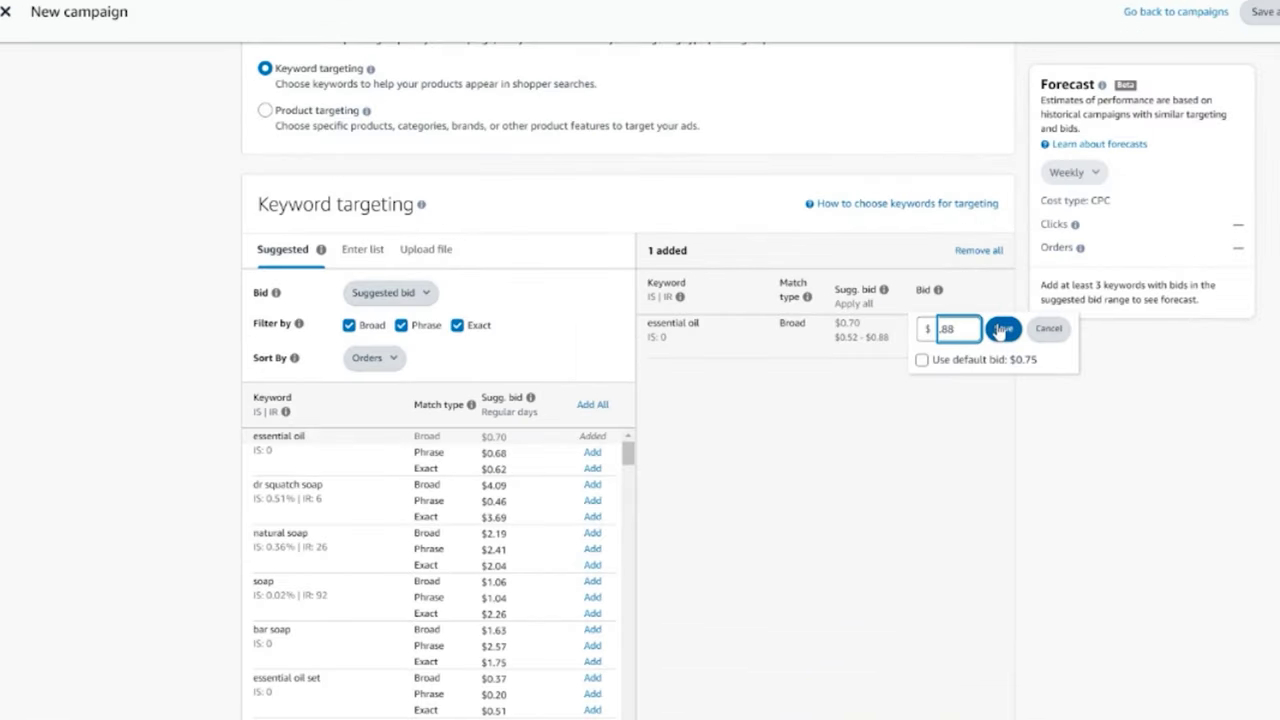
{"action": "left_click", "coordinate": [1000, 331]}
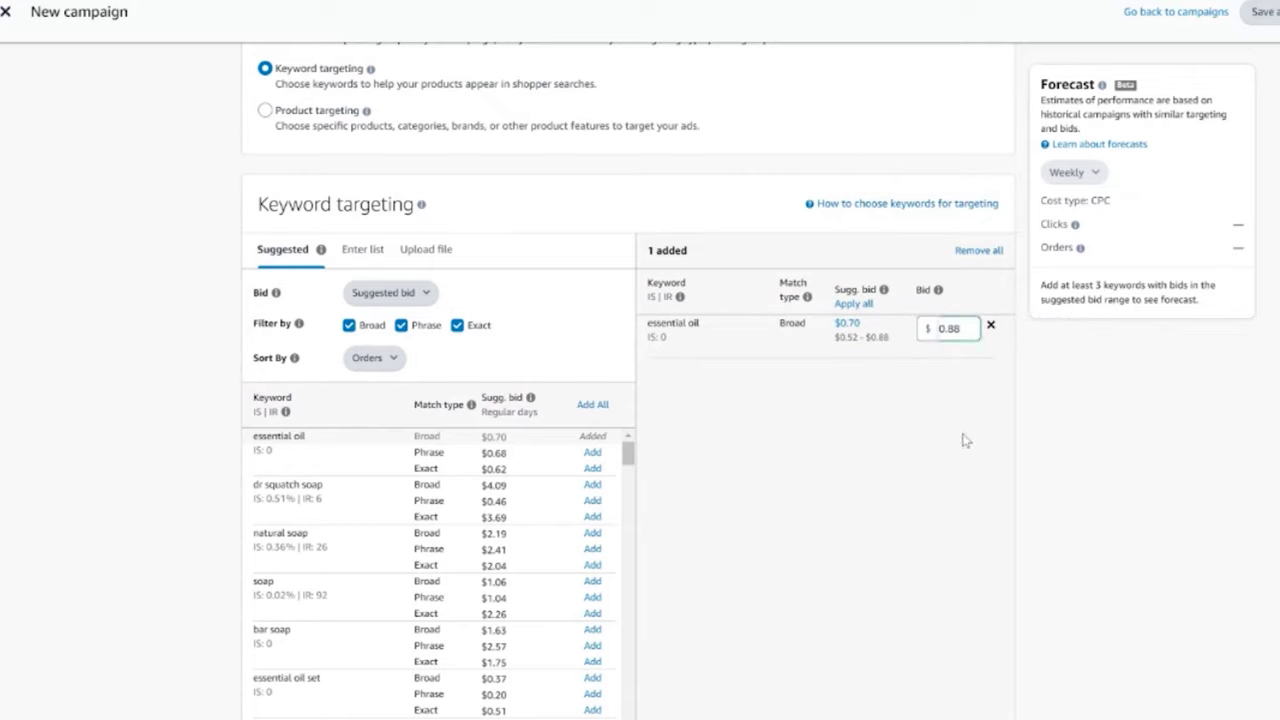
{"action": "scroll", "coordinate": [943, 520], "scroll_direction": "down", "scroll_amount": 3}
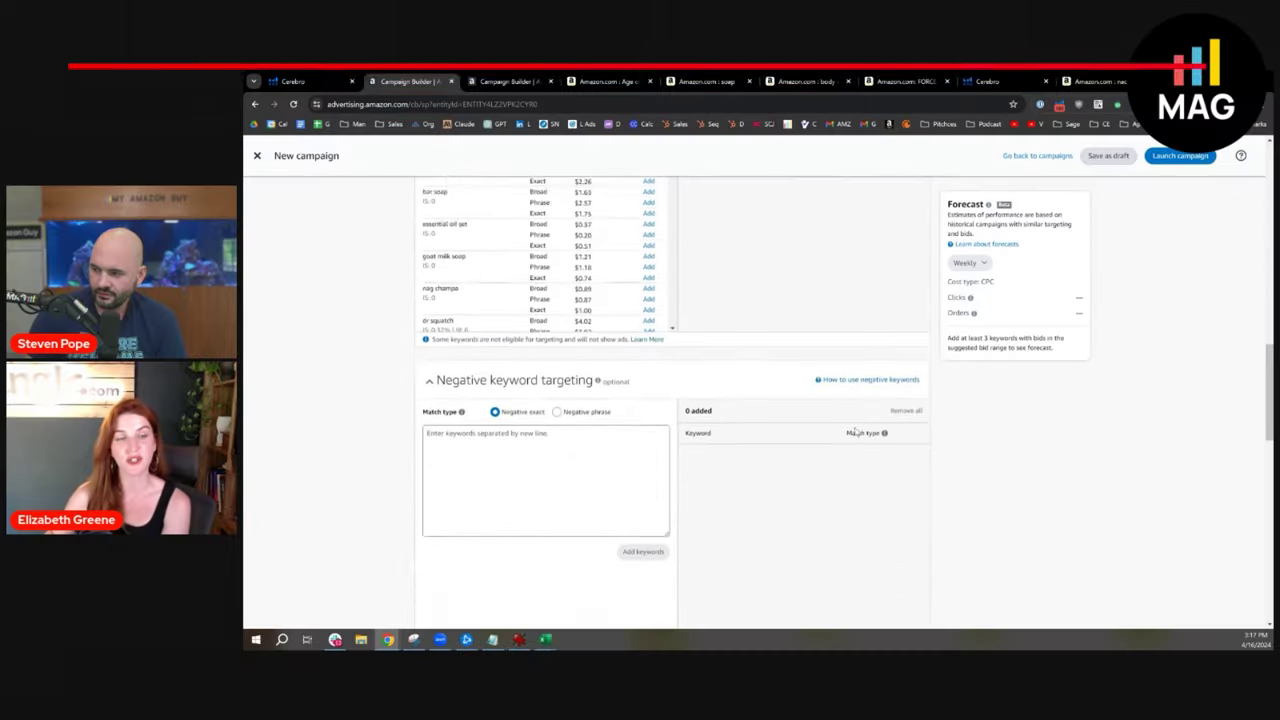
Lower the Top of search placement increase from 300% to 15% and choose Fixed bids.
{"action": "scroll", "coordinate": [566, 393], "scroll_direction": "down", "scroll_amount": 10}
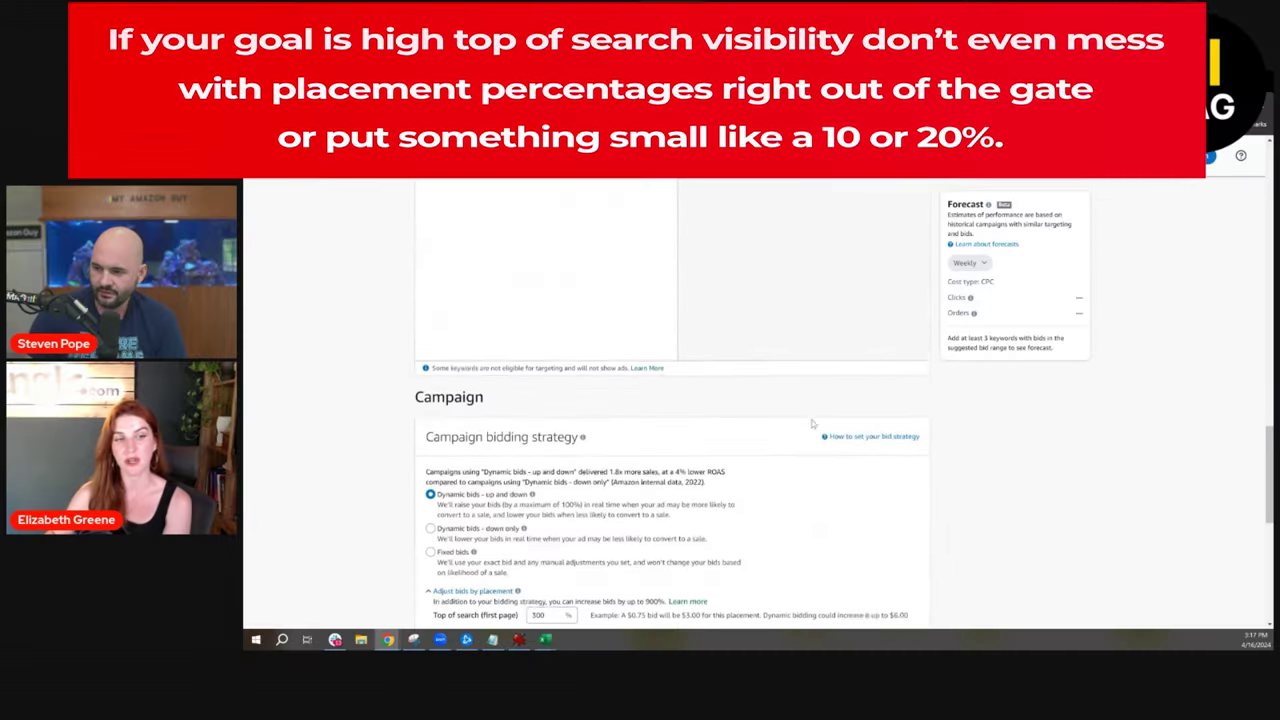
{"action": "double_click", "coordinate": [545, 389]}
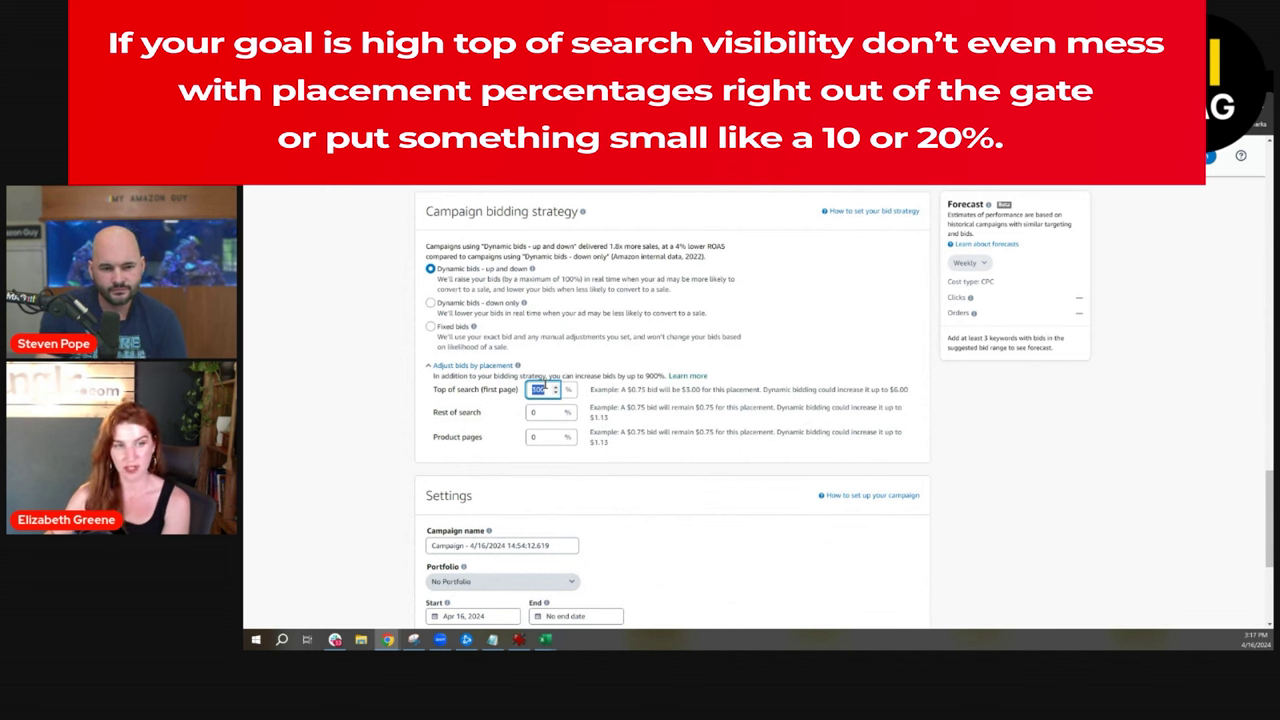
{"action": "type", "text": "0"}
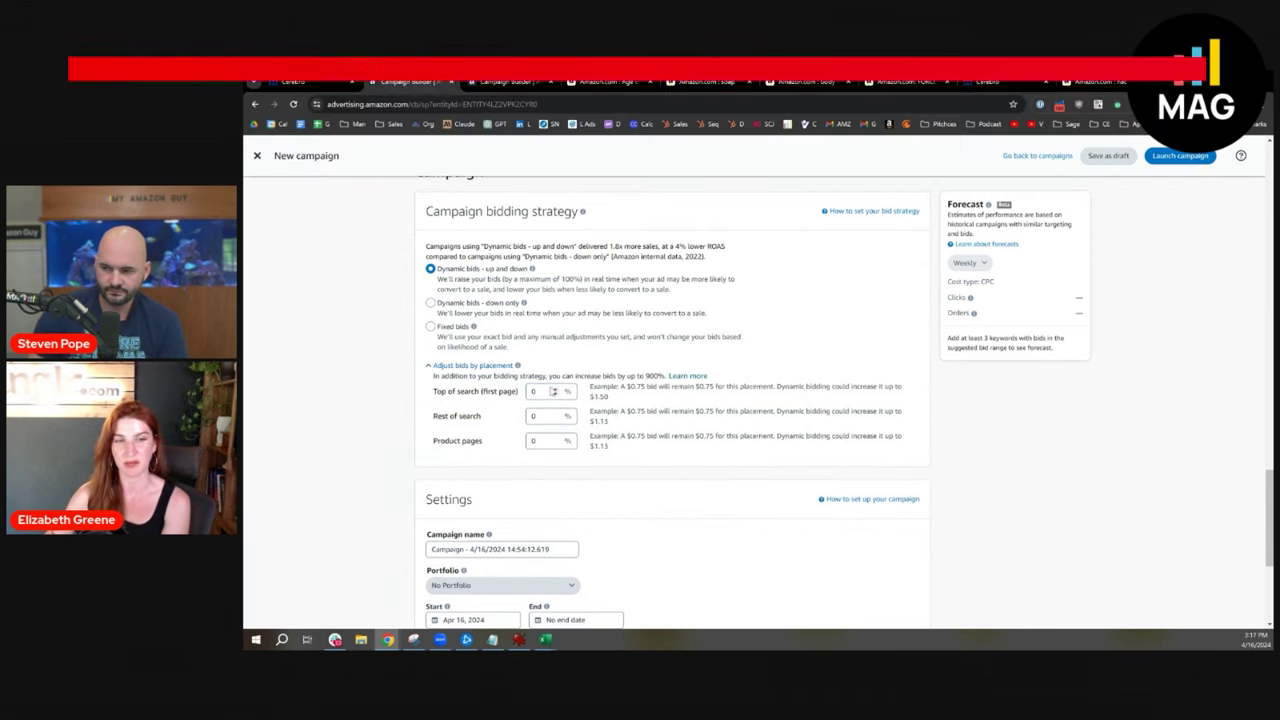
{"action": "double_click", "coordinate": [540, 391]}
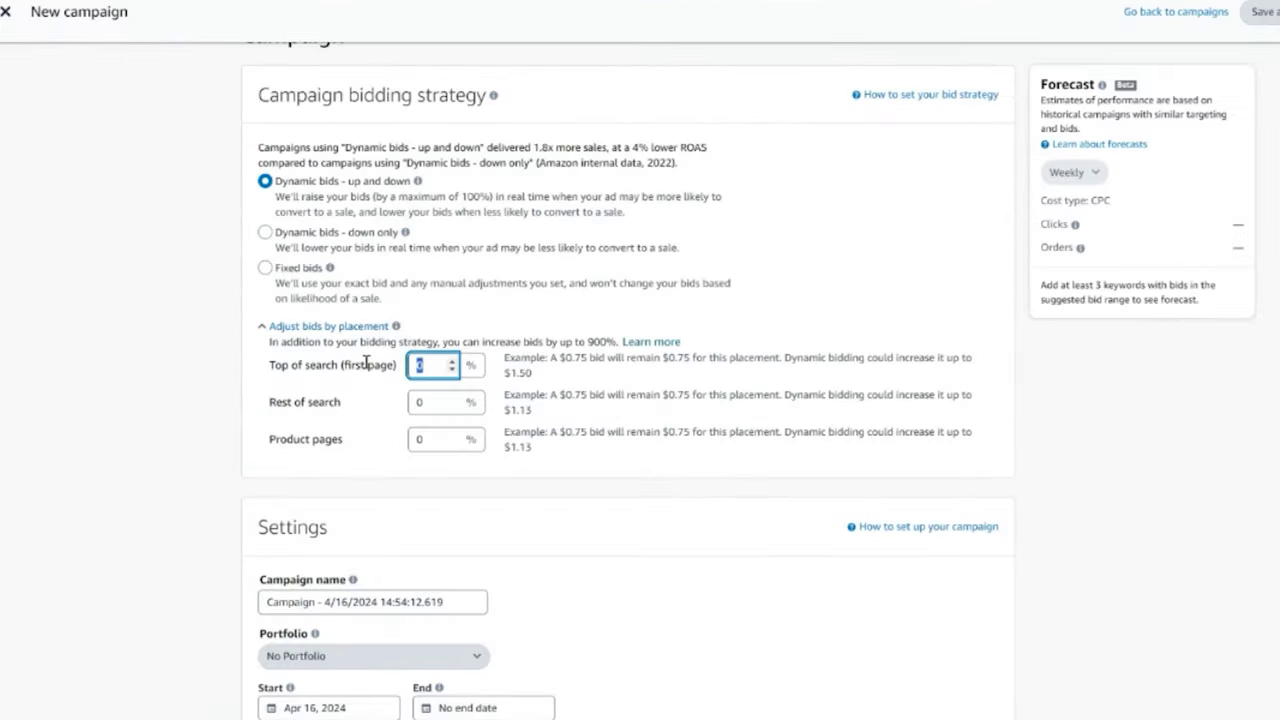
{"action": "type", "text": "15"}
{"action": "left_click", "coordinate": [548, 301]}
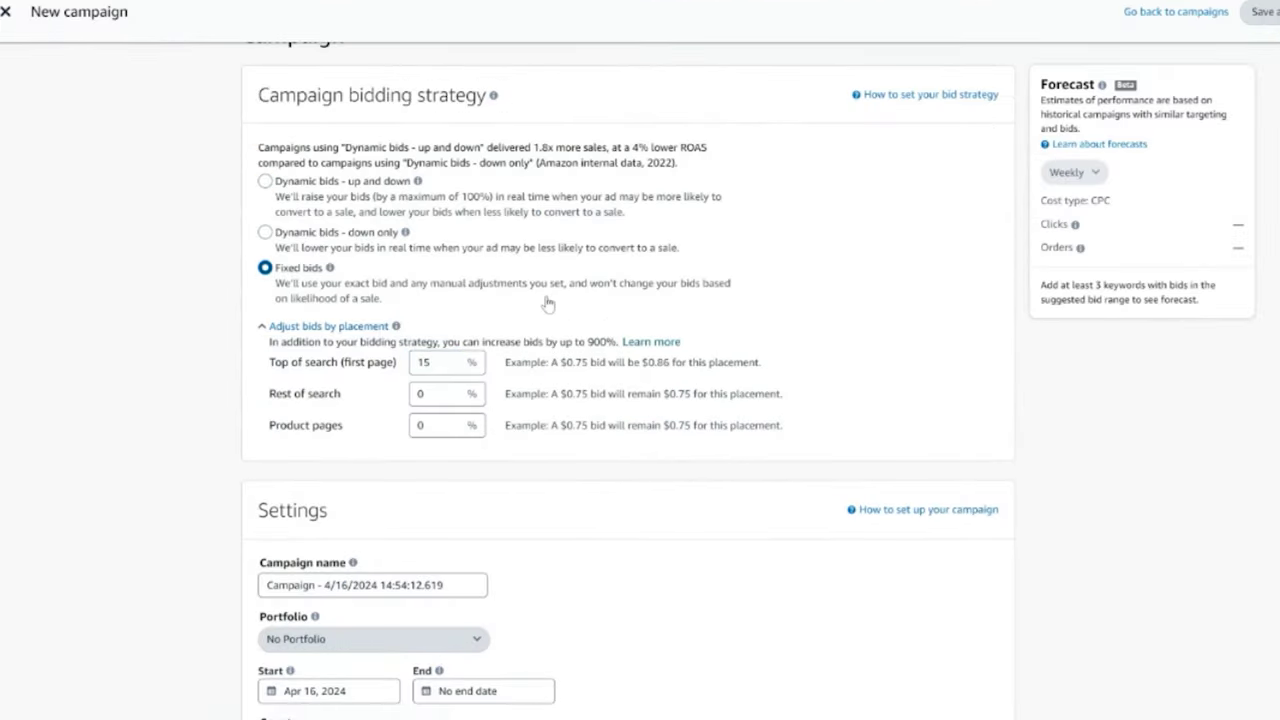